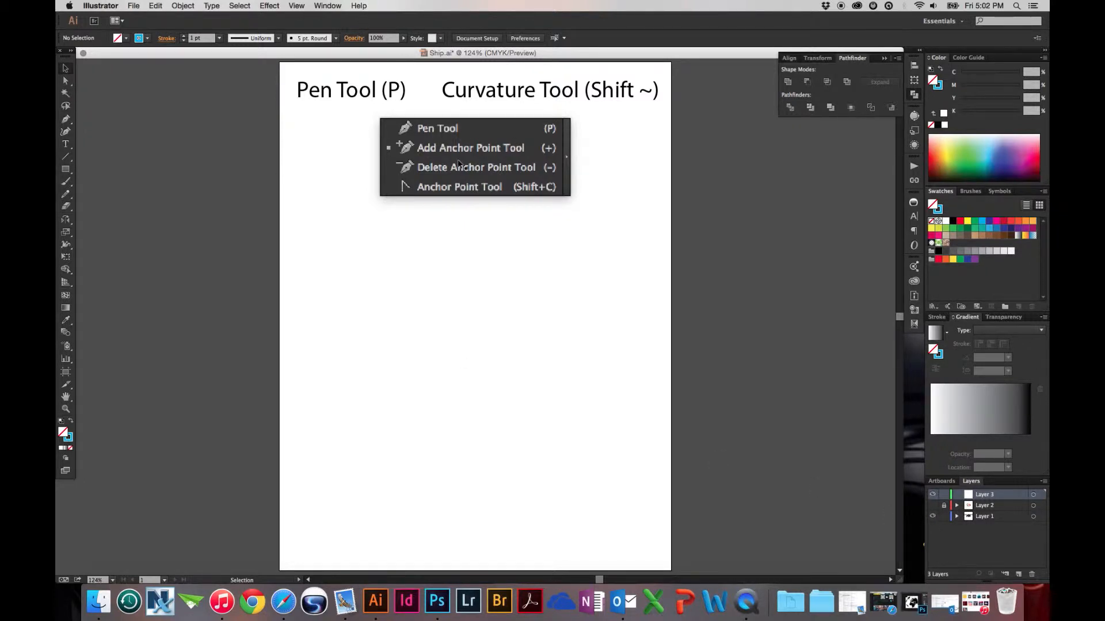
Duplicate the Pen Tool menu image below the original and enlarge the copy to about 15.7 in wide.
drag(457, 162, 481, 344)
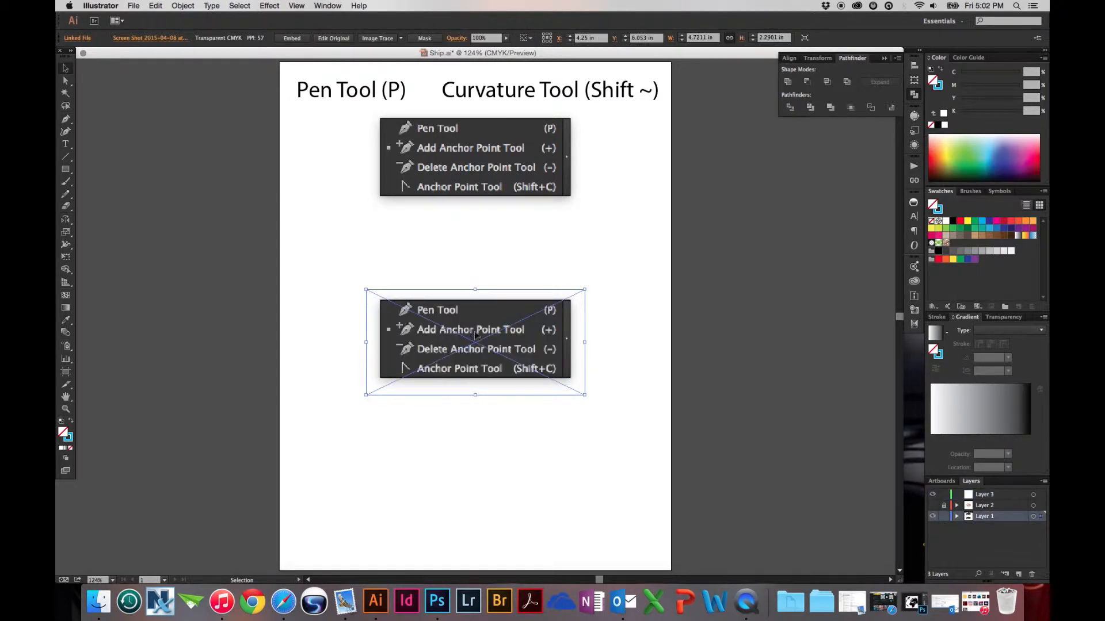
scroll(826, 375, down, 1)
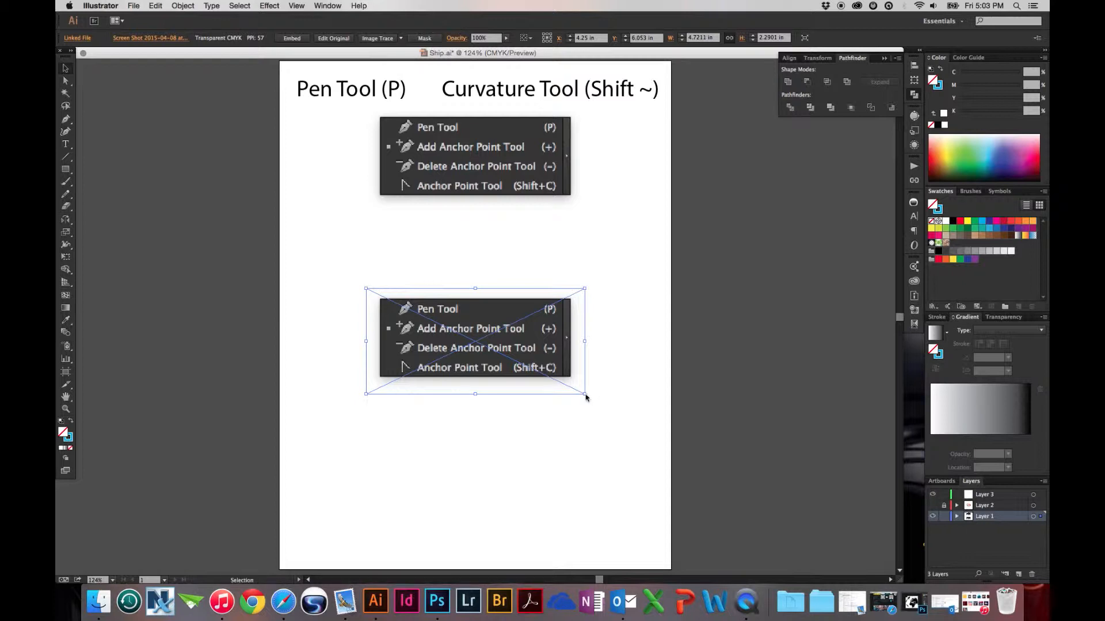
drag(585, 395, 973, 594)
drag(633, 387, 633, 387)
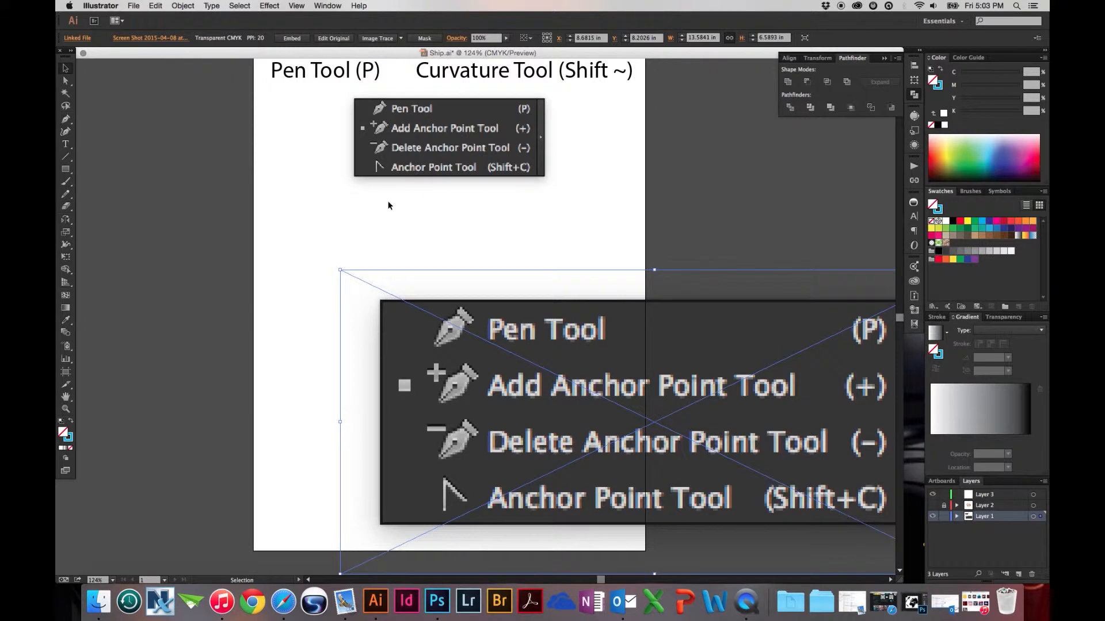
drag(341, 272, 259, 205)
drag(315, 243, 343, 245)
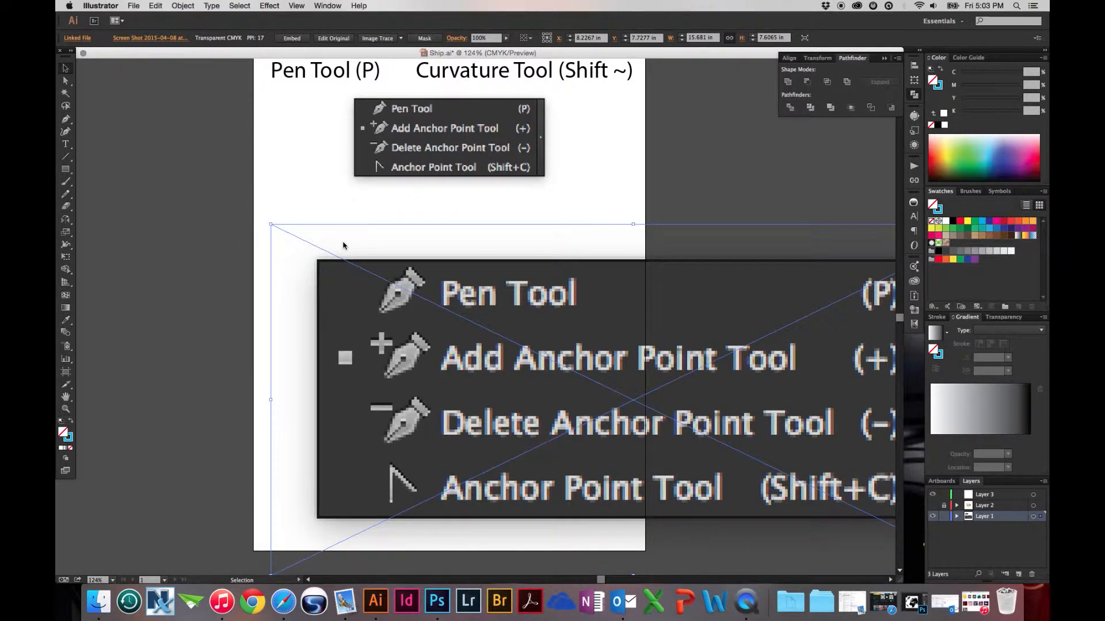
Lock Layer 1 and make Layer 3 the active layer.
click(944, 517)
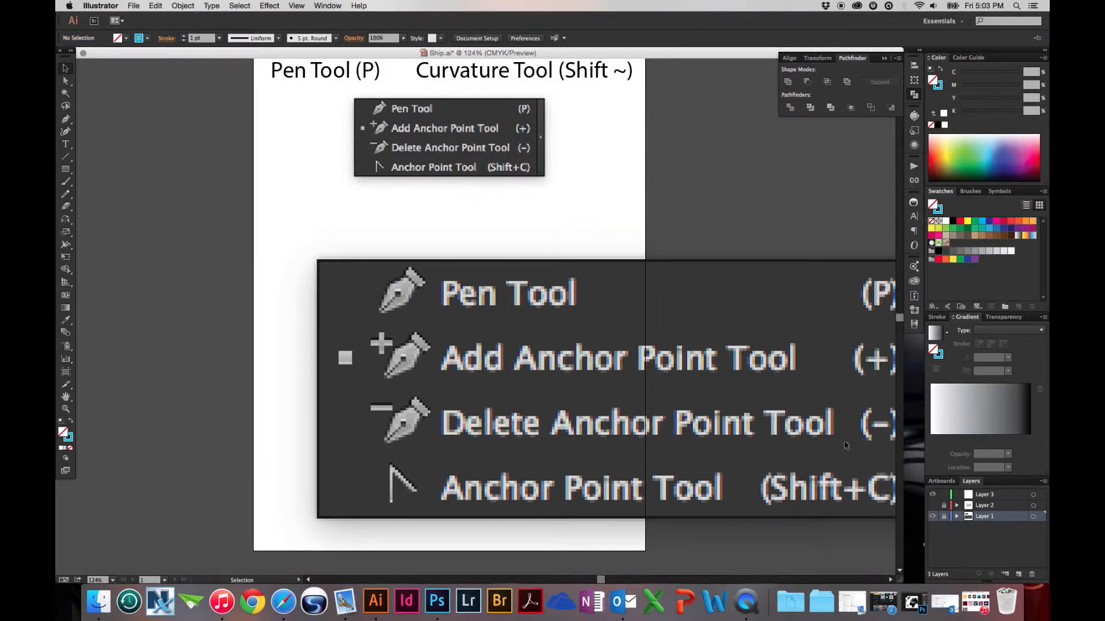
click(1026, 495)
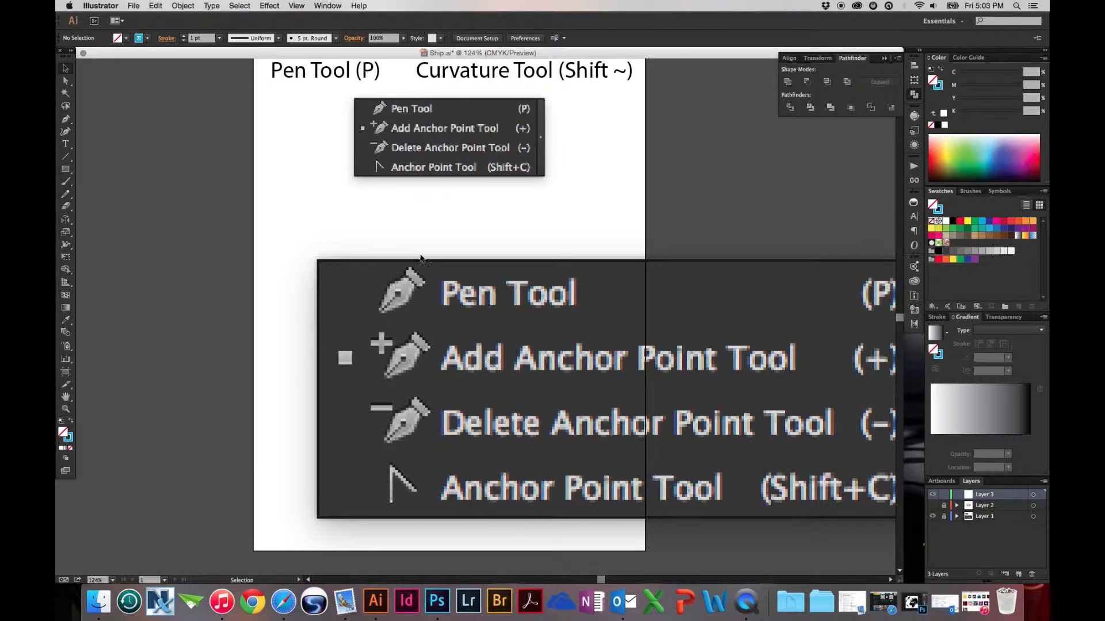
Set the stroke colour to the light orange swatch (C 0, M 35, Y 85, K 0).
click(938, 210)
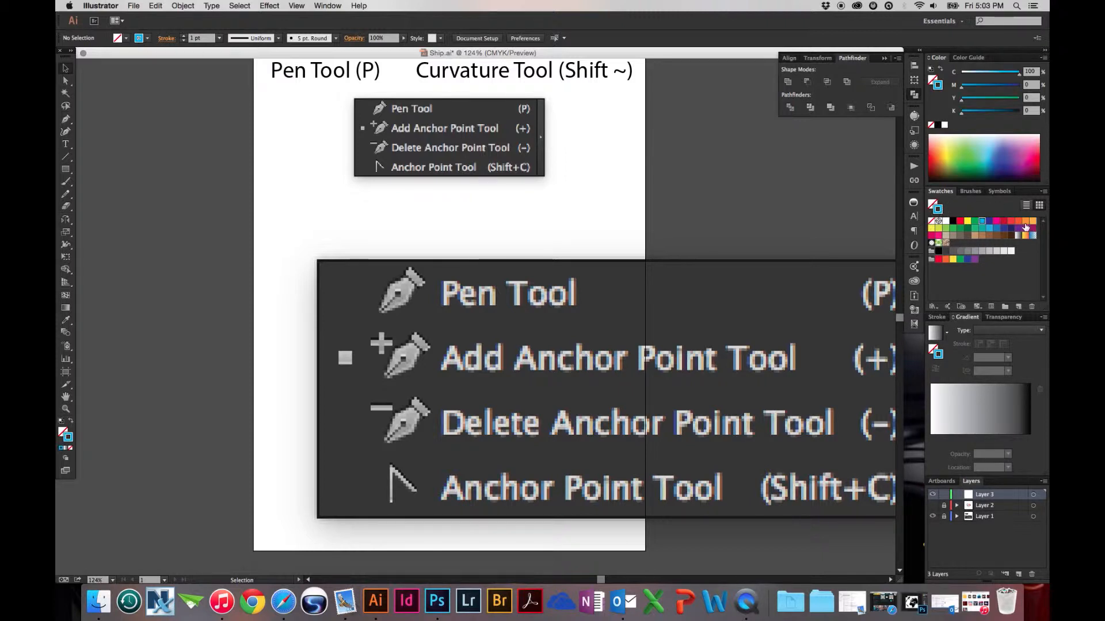
click(1003, 222)
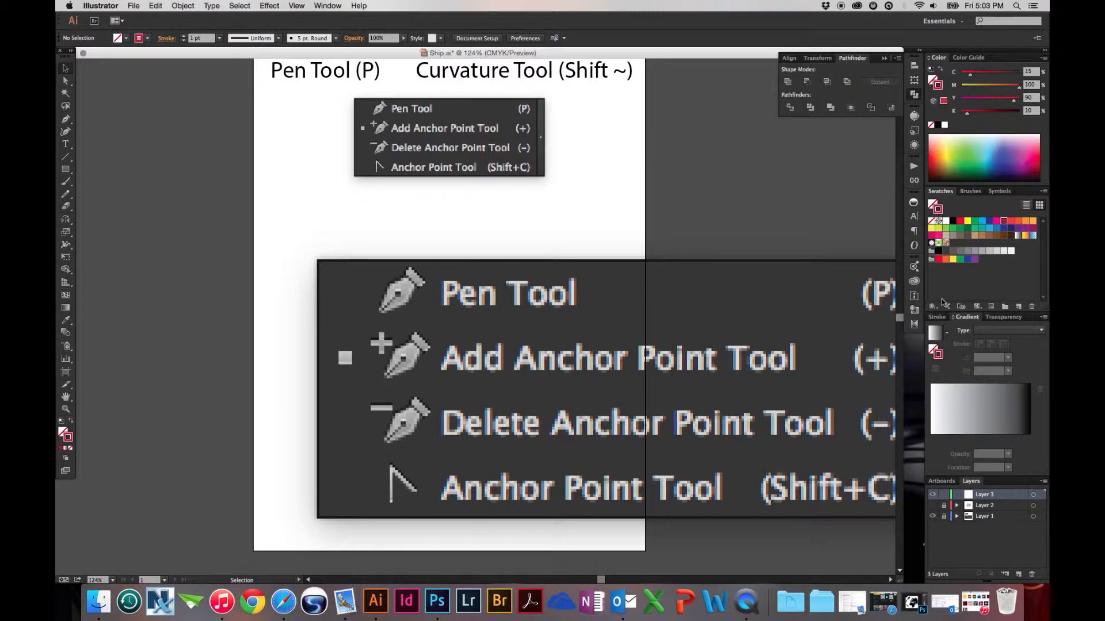
click(1031, 223)
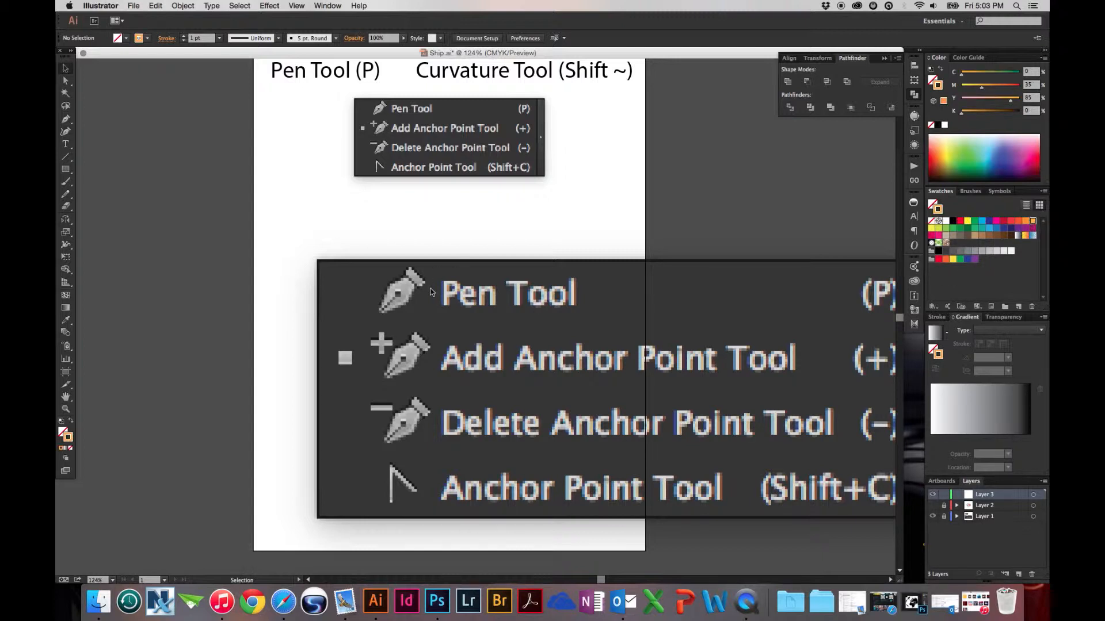
Using the Pen tool, trace the upper-left shoulder of the enlarged pen icon's nib with one curved segment.
key(z)
drag(353, 246, 435, 320)
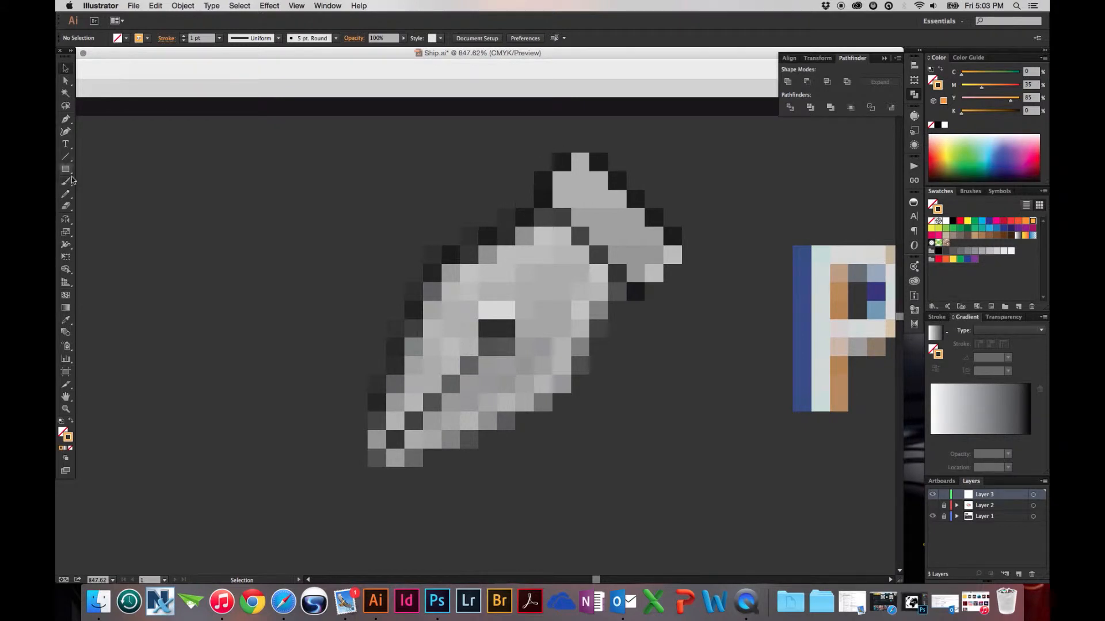
click(66, 119)
drag(65, 120, 114, 156)
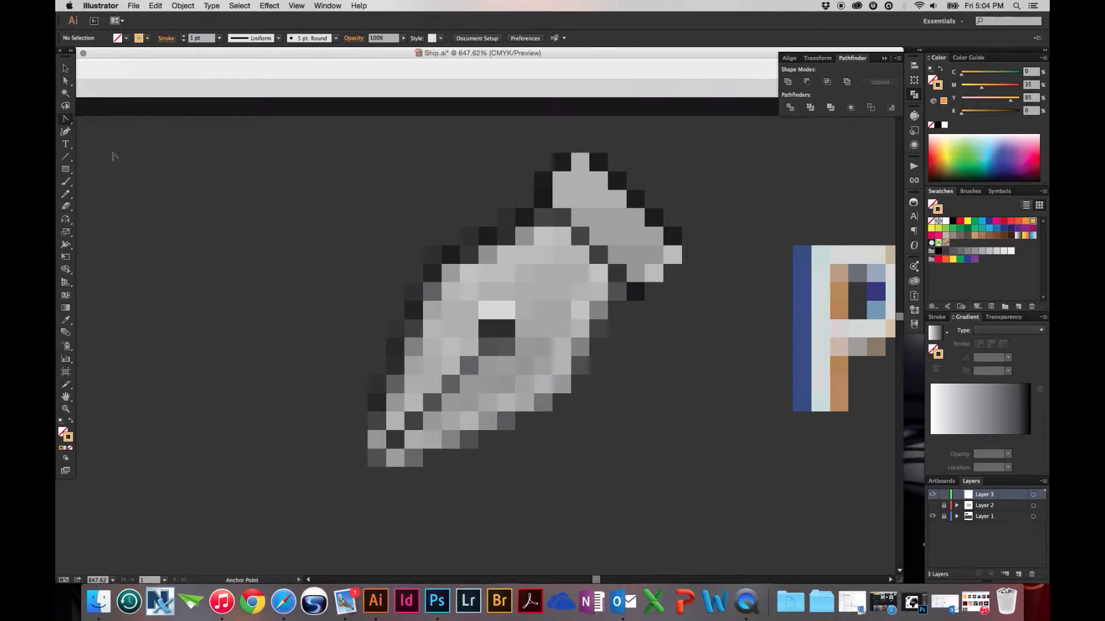
click(66, 119)
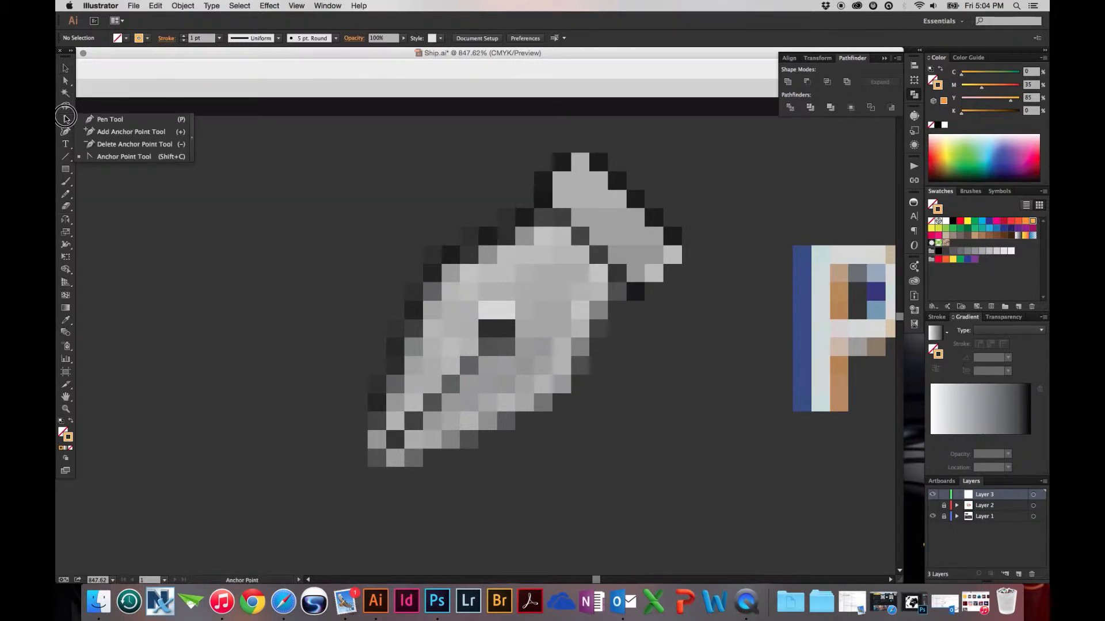
drag(65, 119, 124, 123)
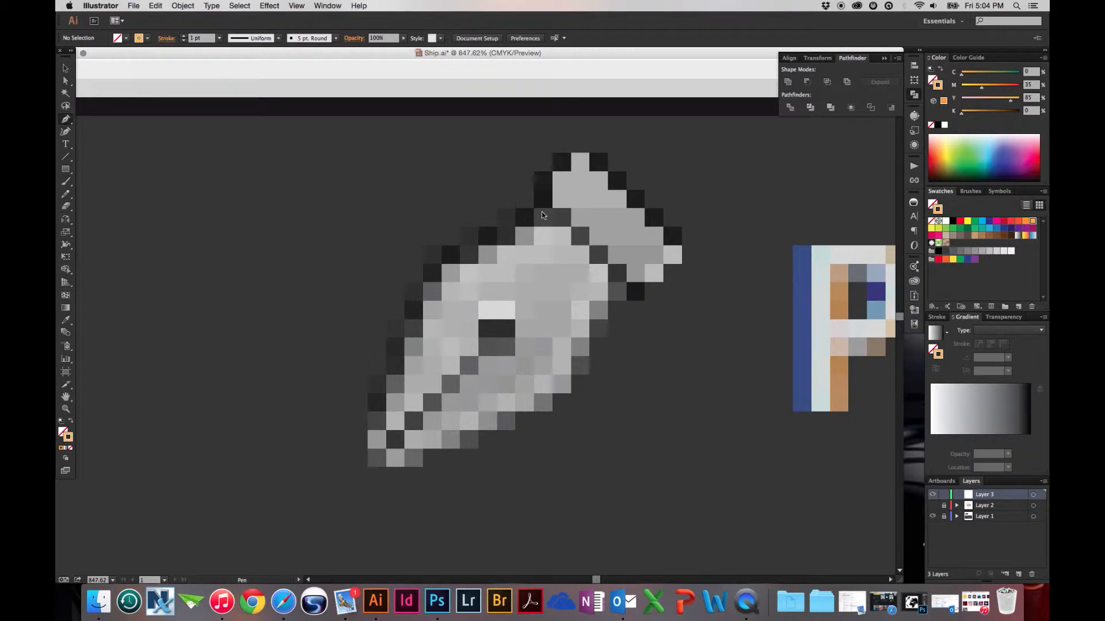
drag(541, 216, 408, 201)
mouse_move(481, 193)
mouse_down()
mouse_move(431, 180)
mouse_move(511, 167)
mouse_move(438, 215)
mouse_move(526, 211)
mouse_move(454, 212)
mouse_move(503, 207)
mouse_move(480, 180)
mouse_up()
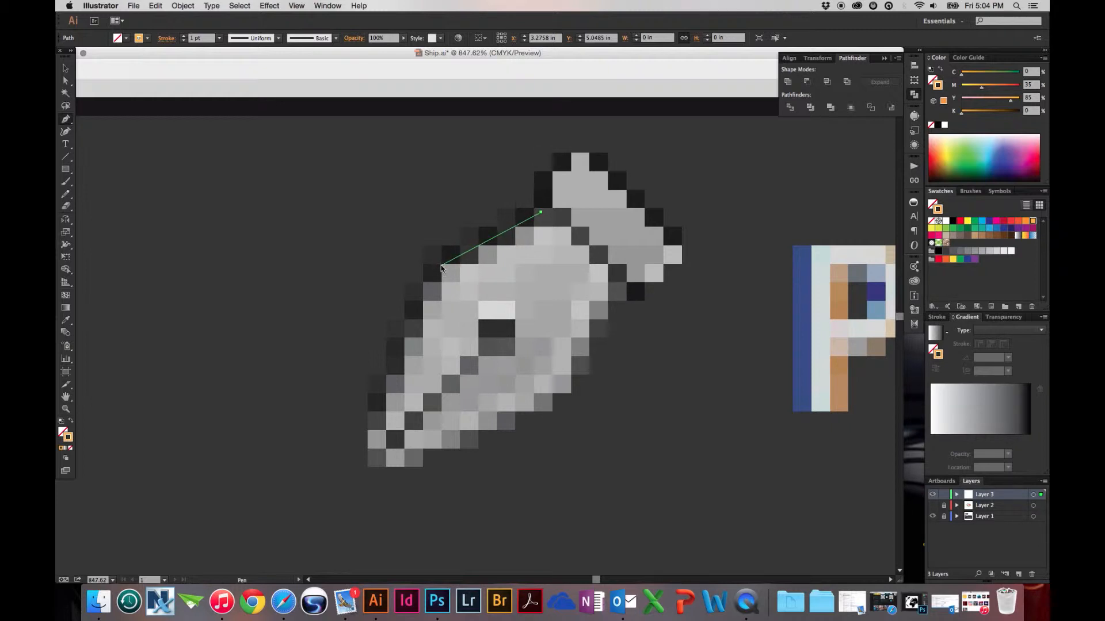
click(442, 267)
drag(443, 268, 417, 292)
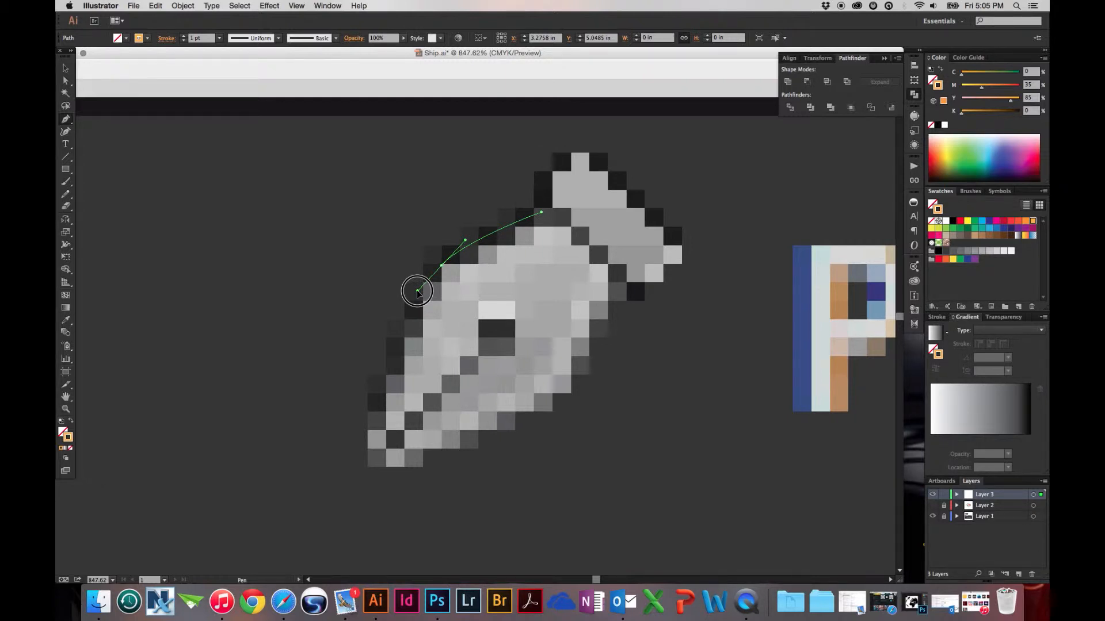
drag(418, 291, 460, 333)
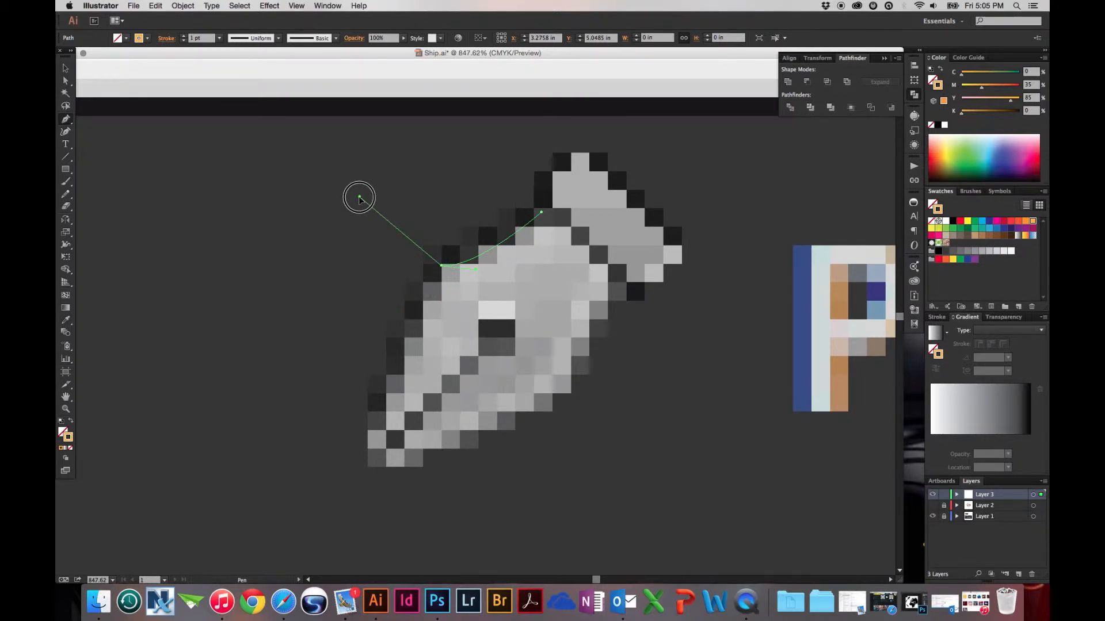
mouse_move(441, 266)
mouse_down()
mouse_move(387, 305)
mouse_move(416, 285)
mouse_move(405, 301)
mouse_move(420, 271)
mouse_move(390, 247)
mouse_move(431, 266)
mouse_move(404, 302)
mouse_move(437, 285)
mouse_move(382, 277)
mouse_move(437, 314)
mouse_move(450, 301)
mouse_move(397, 234)
mouse_move(438, 255)
mouse_move(402, 207)
mouse_move(444, 262)
mouse_move(370, 262)
mouse_move(420, 273)
mouse_move(389, 268)
mouse_move(402, 299)
mouse_move(429, 253)
mouse_move(395, 305)
mouse_move(414, 294)
mouse_up()
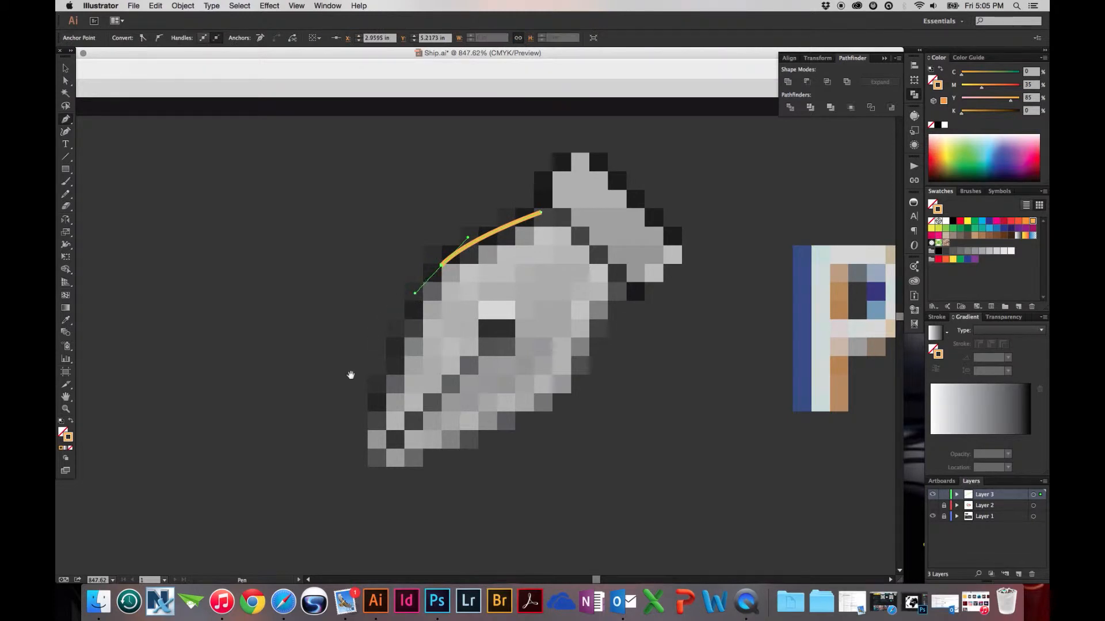
Continue the path in an S-curve down the nib's left edge, convert the end to a corner and start a small rounded lobe at the tip.
drag(363, 349, 370, 337)
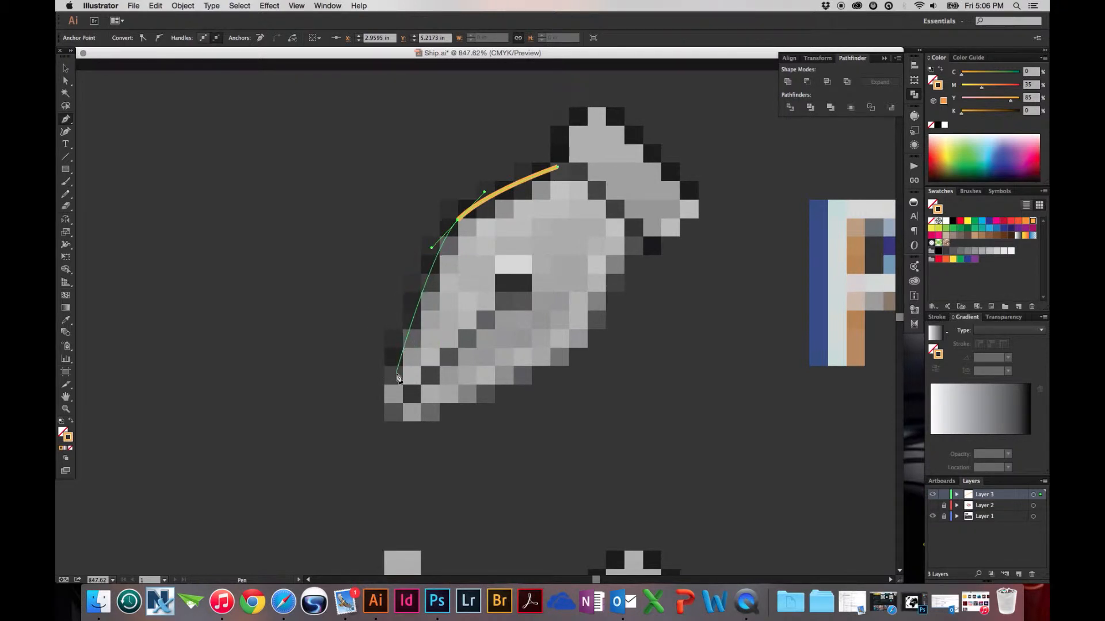
drag(396, 374, 337, 437)
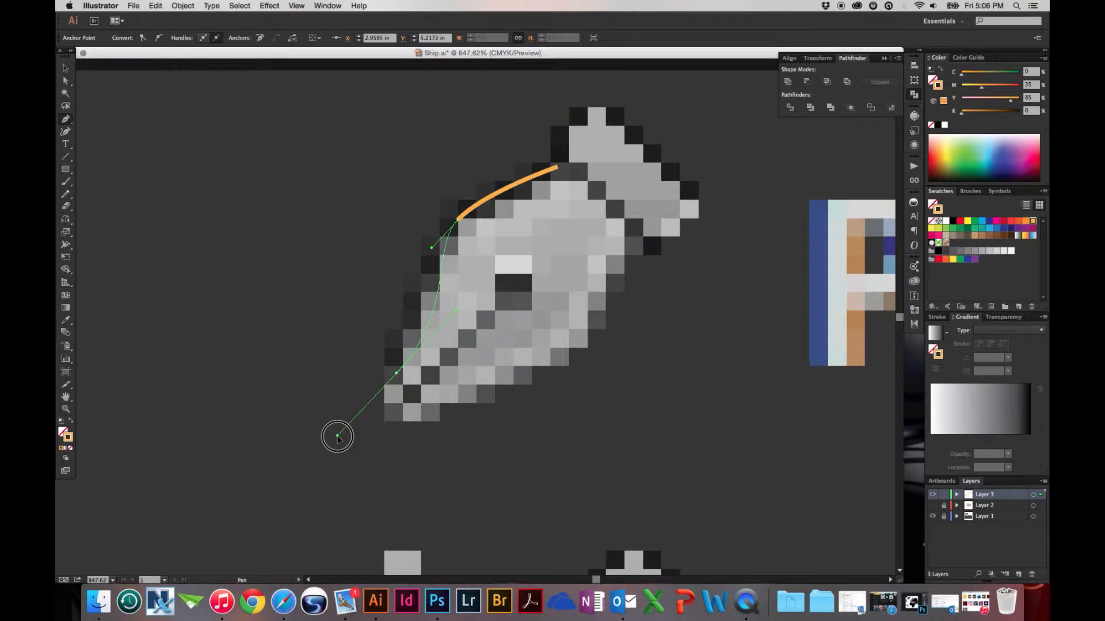
mouse_move(337, 438)
mouse_down()
mouse_move(347, 306)
mouse_move(342, 427)
mouse_up()
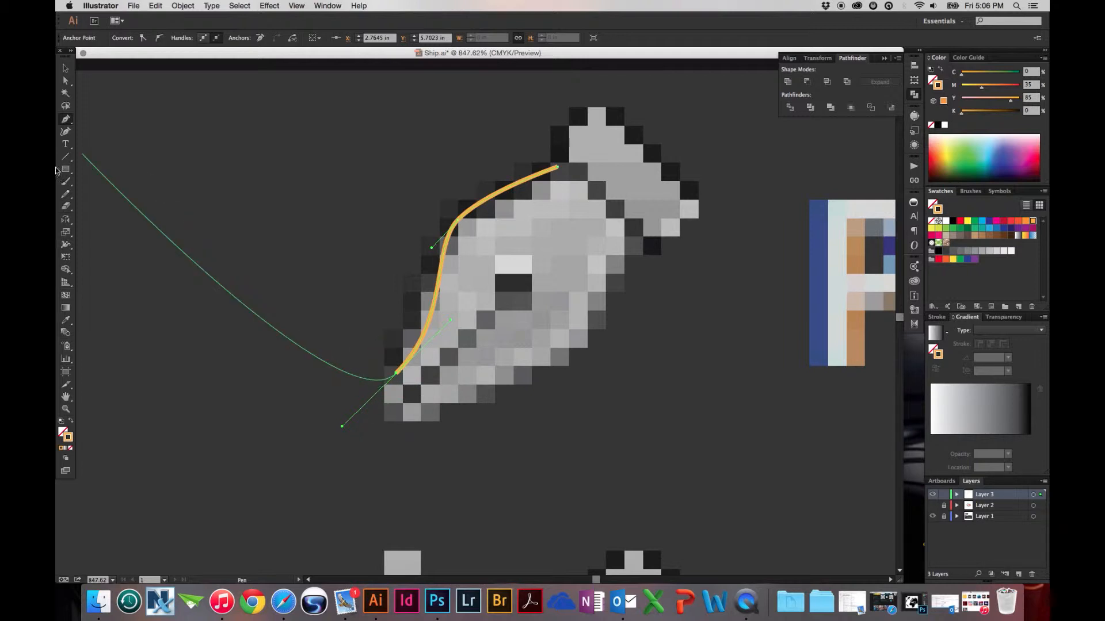
click(396, 375)
mouse_move(396, 374)
mouse_down()
mouse_move(365, 338)
mouse_move(379, 381)
mouse_up()
drag(376, 374, 370, 384)
key(super)
key(super)
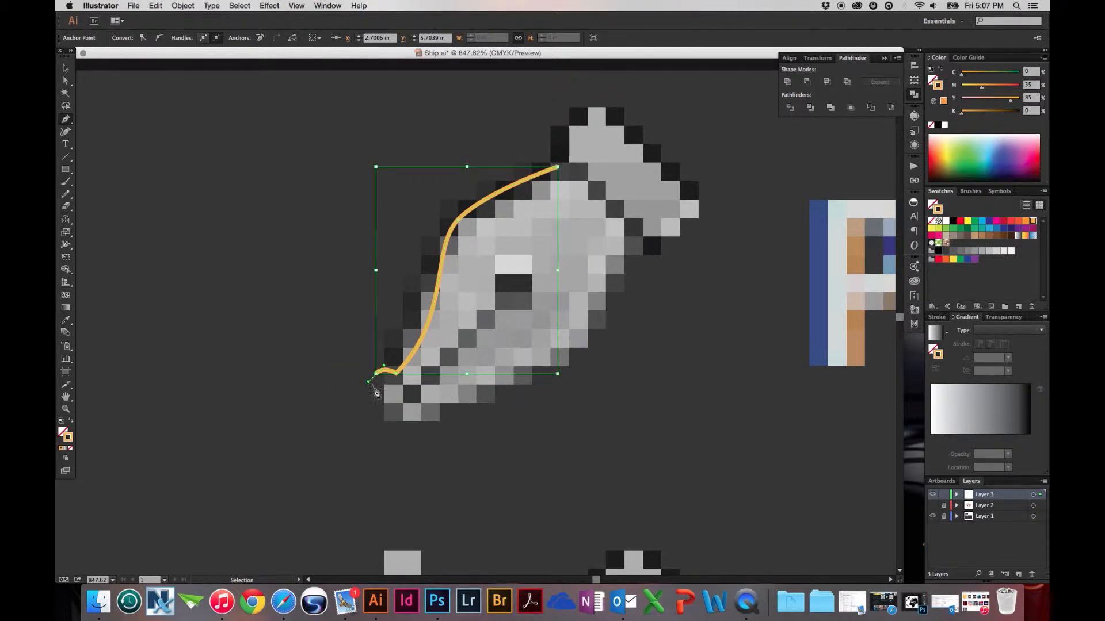
key(super)
click(378, 376)
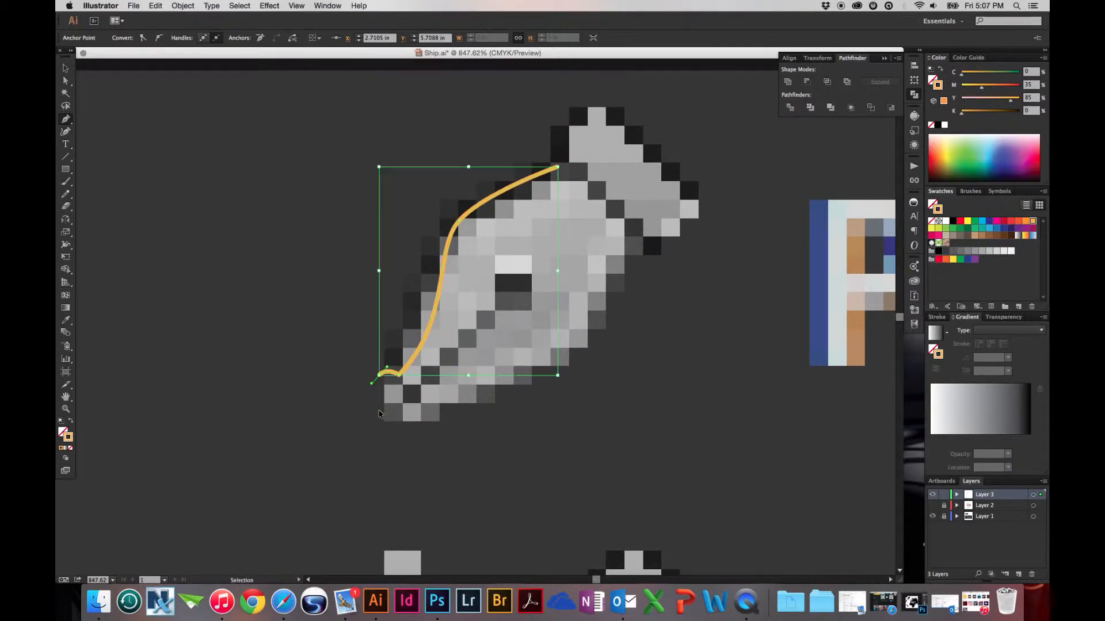
key(super+z)
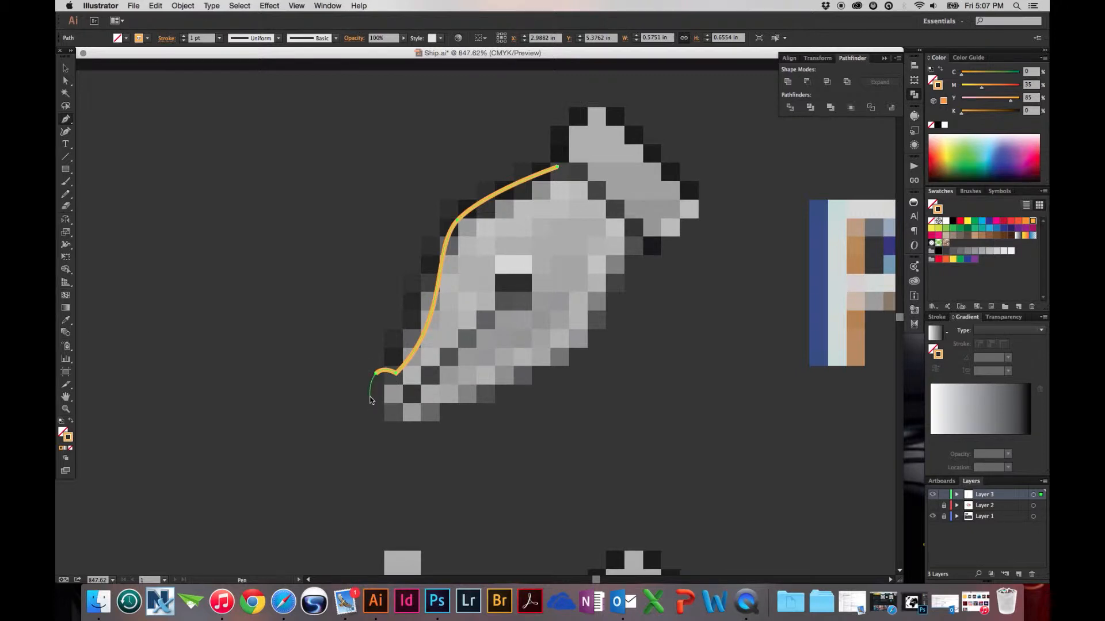
Finish the rounded lobe at the nib's tip and run a straight slit edge from it up to the dark centre hole.
key(super)
key(shift+c)
key(p)
click(374, 394)
drag(374, 394, 379, 398)
drag(378, 396, 380, 399)
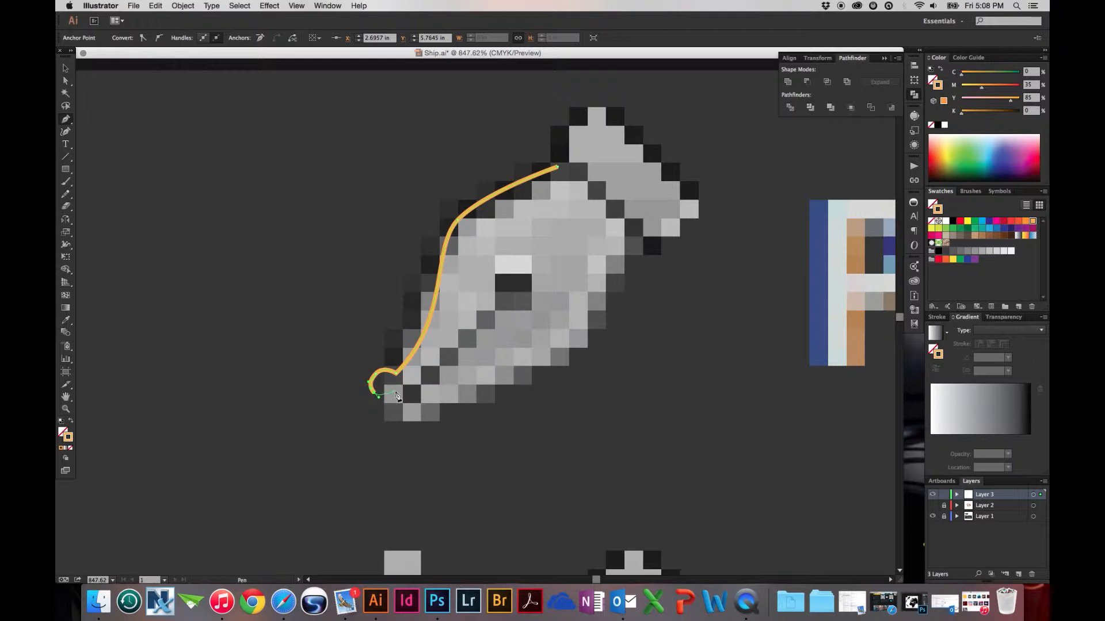
drag(396, 396, 498, 303)
click(499, 299)
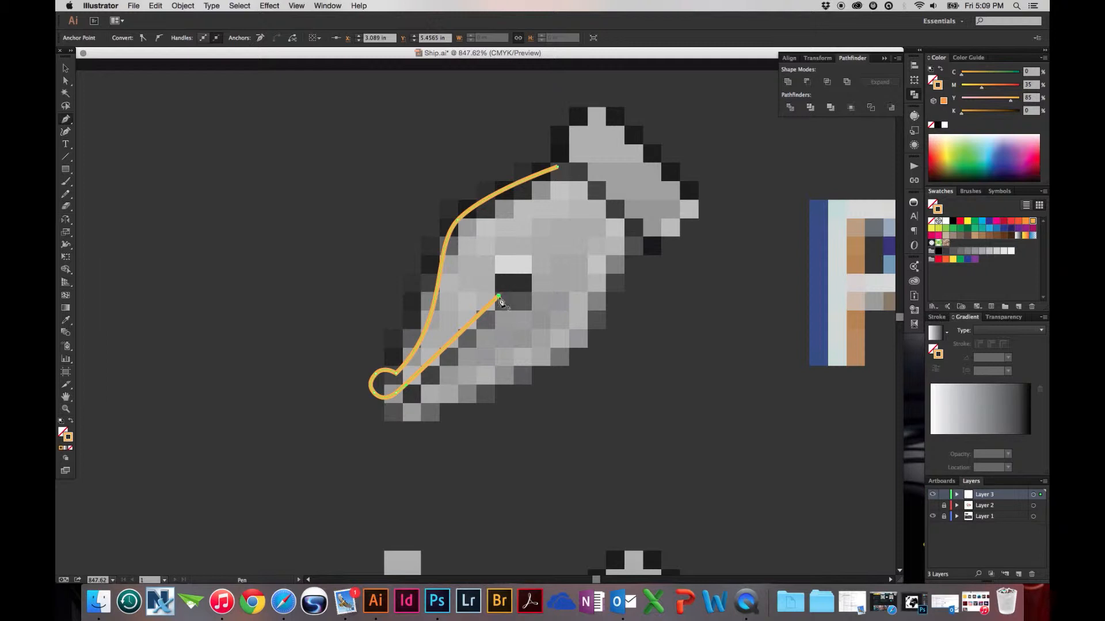
Curve the path around the nib's dark centre hole and bring it back to the slit's other side.
drag(499, 297, 472, 283)
drag(495, 269, 507, 259)
click(504, 263)
drag(508, 259, 509, 257)
drag(509, 258, 510, 257)
drag(531, 278, 503, 302)
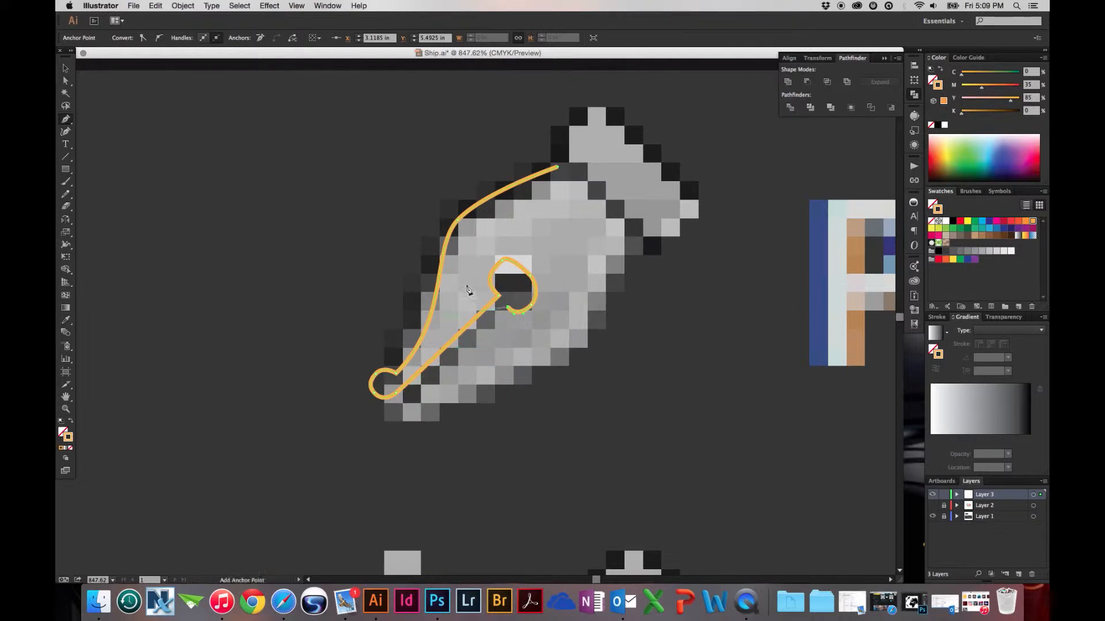
Draw the second straight slit edge down to the tip and curve the path around a second rounded lobe.
click(404, 409)
mouse_move(404, 409)
mouse_down()
mouse_move(396, 417)
mouse_move(411, 433)
mouse_move(441, 421)
mouse_move(424, 397)
mouse_up()
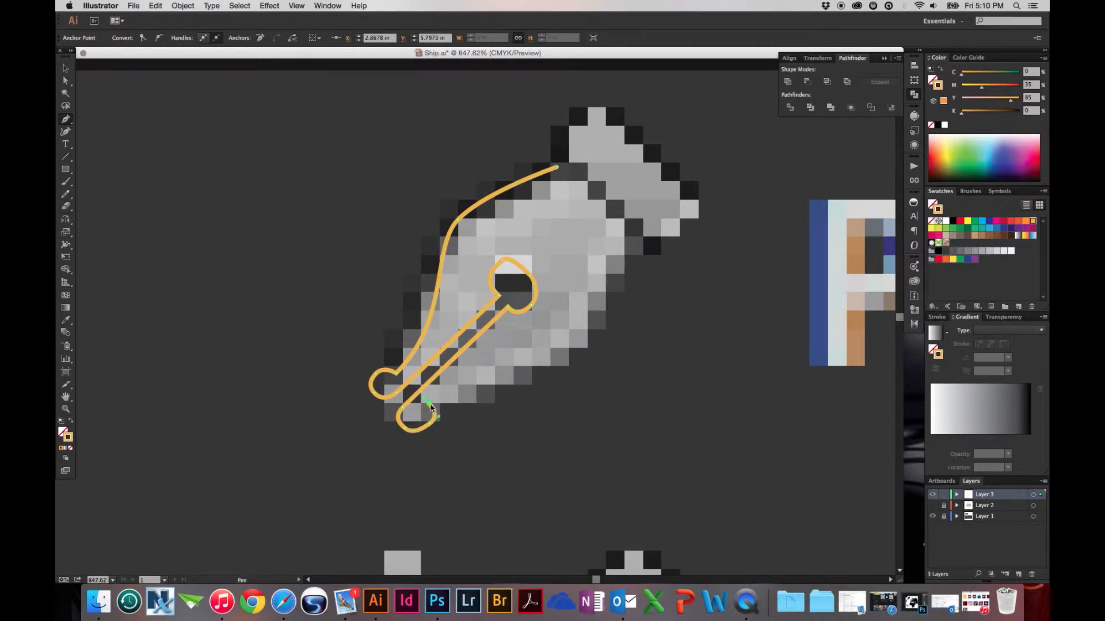
drag(431, 410, 407, 385)
drag(408, 384, 407, 384)
Trace the nib's lower-right edge with curves up to the collar and close the outline with a straight segment.
drag(407, 384, 461, 376)
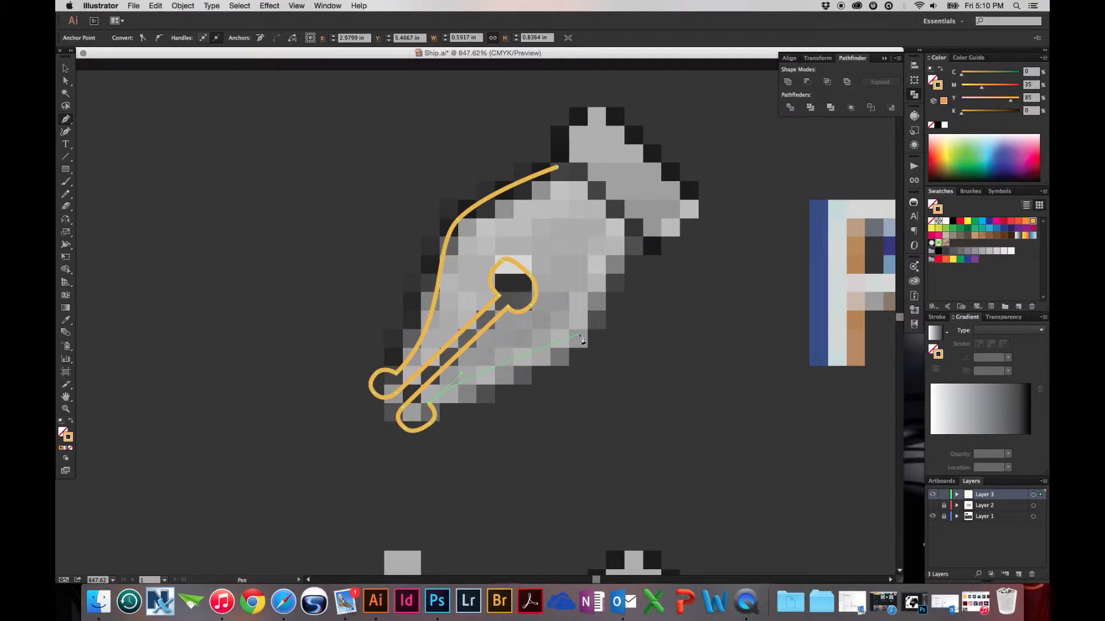
drag(579, 337, 639, 289)
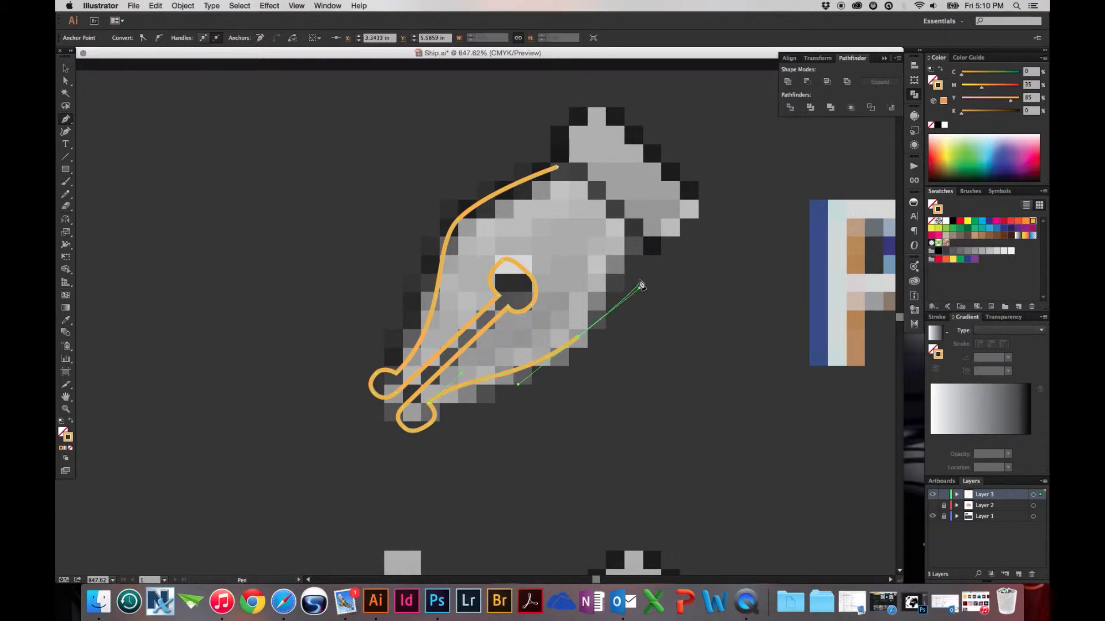
click(630, 236)
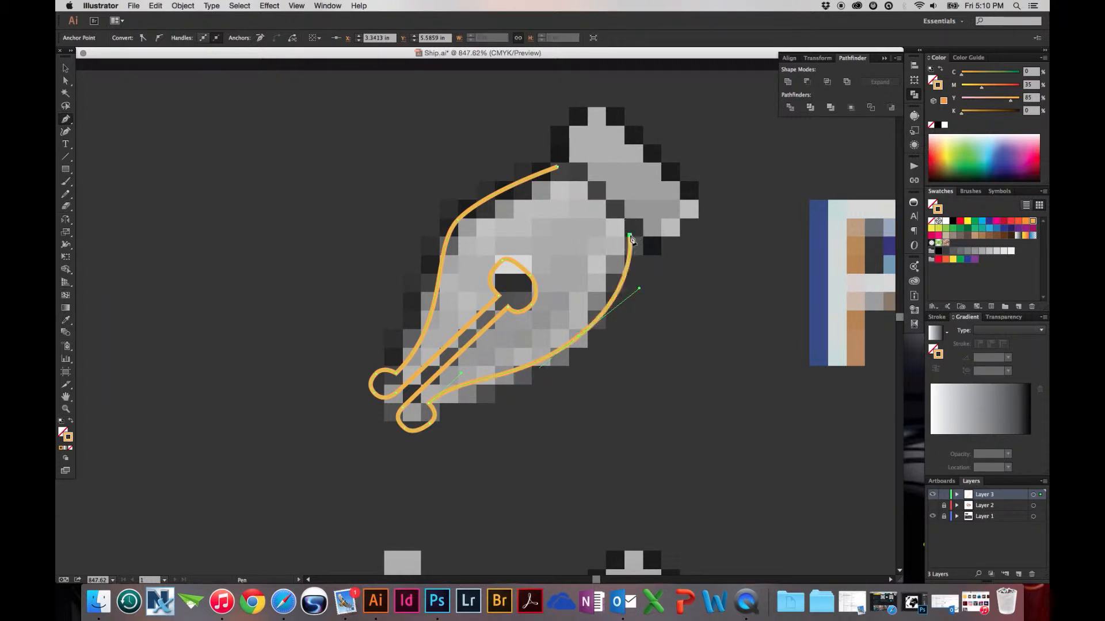
click(559, 168)
Draw an open path with the Pen tool beside the nib: three straight horizontal segments followed by a short downward diagonal.
click(66, 119)
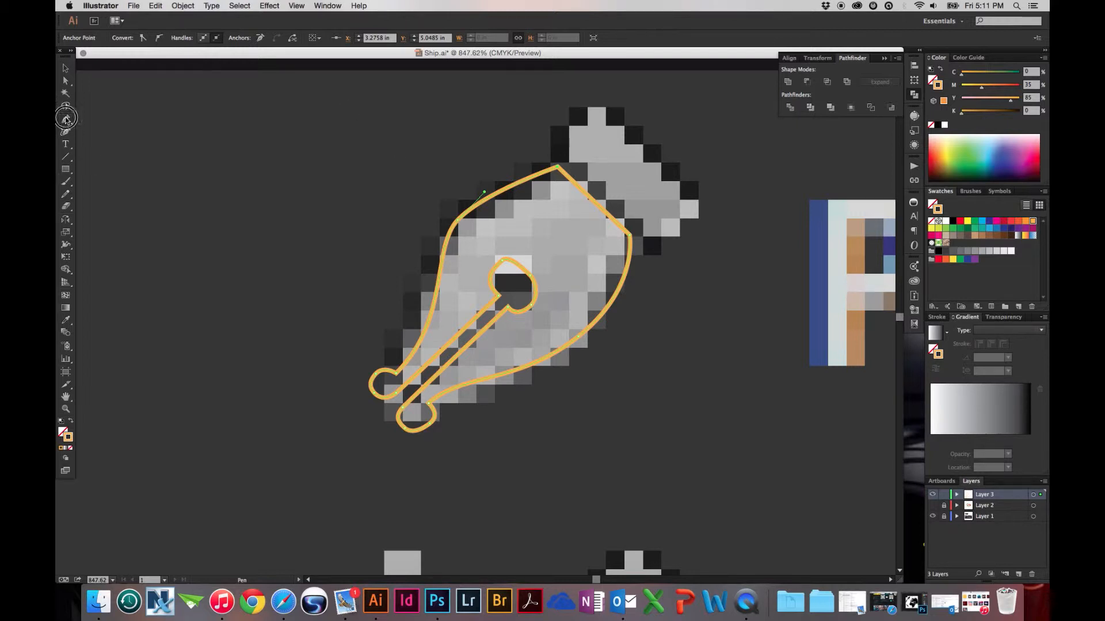
drag(311, 219, 508, 223)
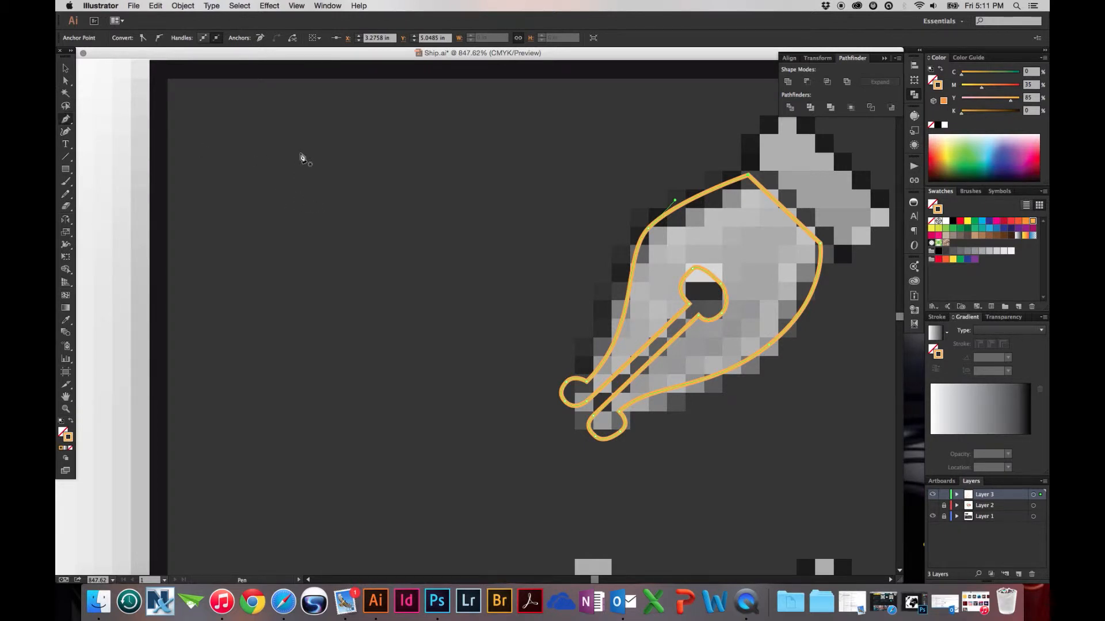
click(293, 177)
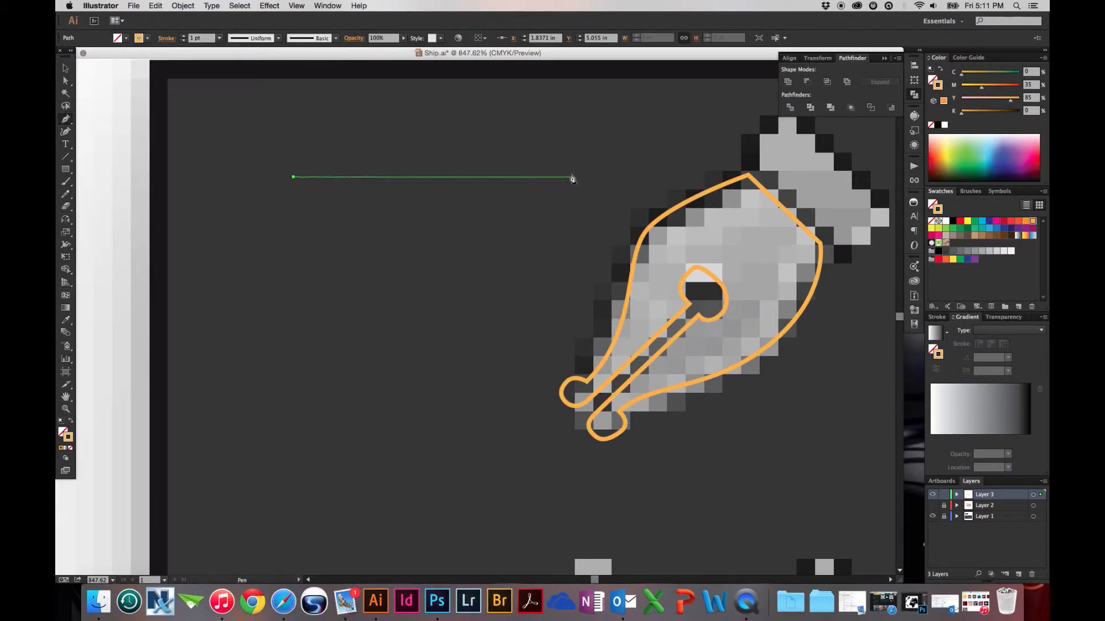
click(358, 177)
click(427, 178)
click(513, 178)
click(553, 214)
Continue the path through a curved right side, a straight lower edge and a curved lower-left corner, closing it at its first anchor.
drag(462, 294, 376, 294)
drag(262, 294, 221, 294)
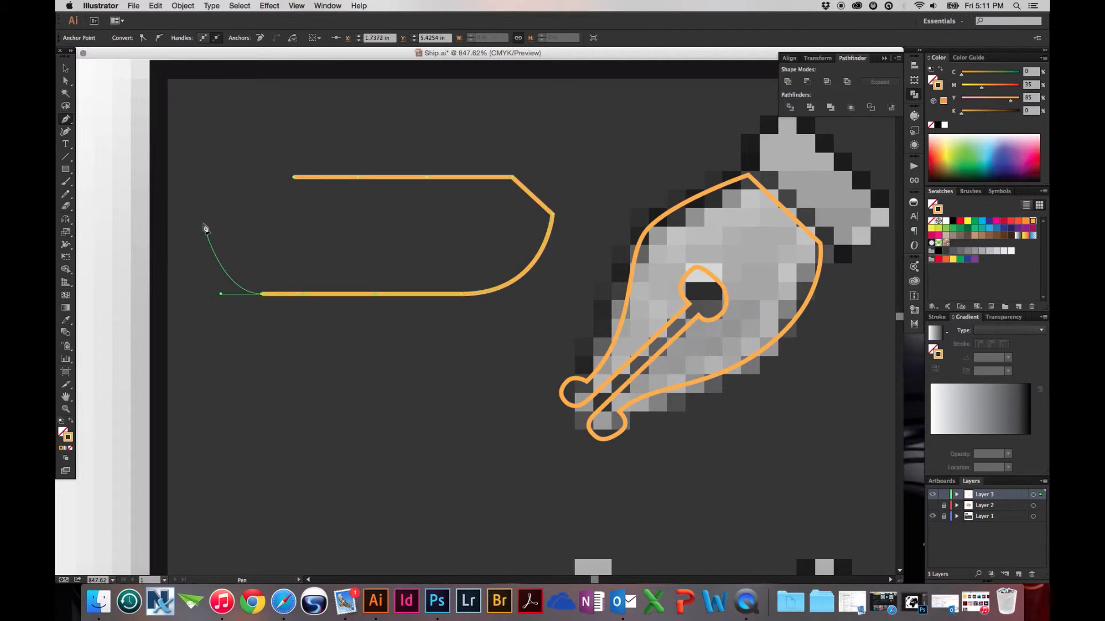
click(199, 238)
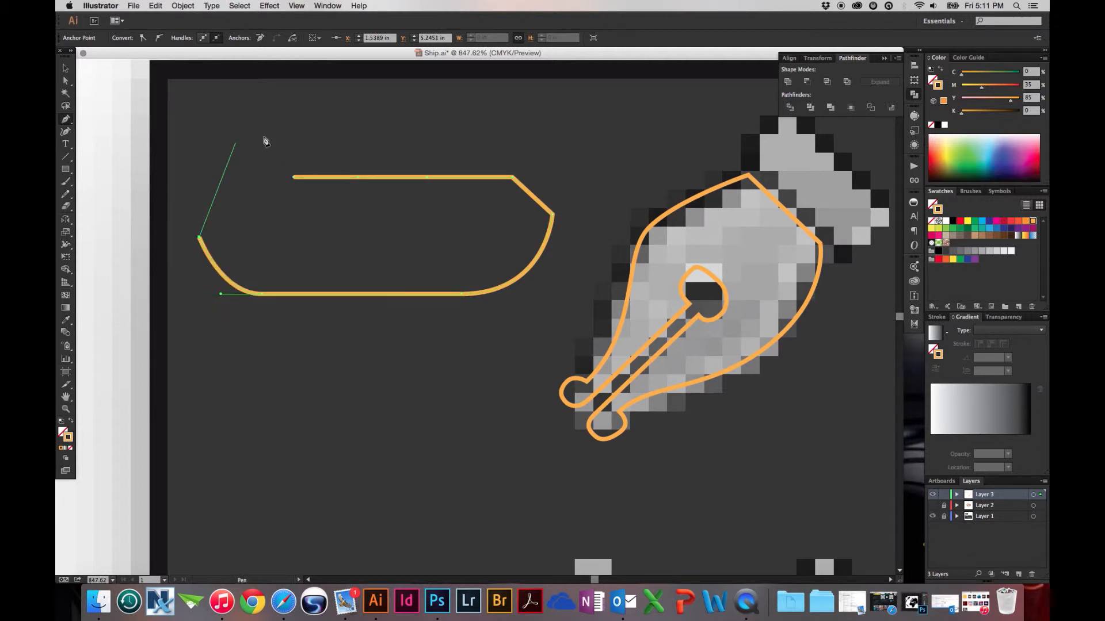
click(294, 178)
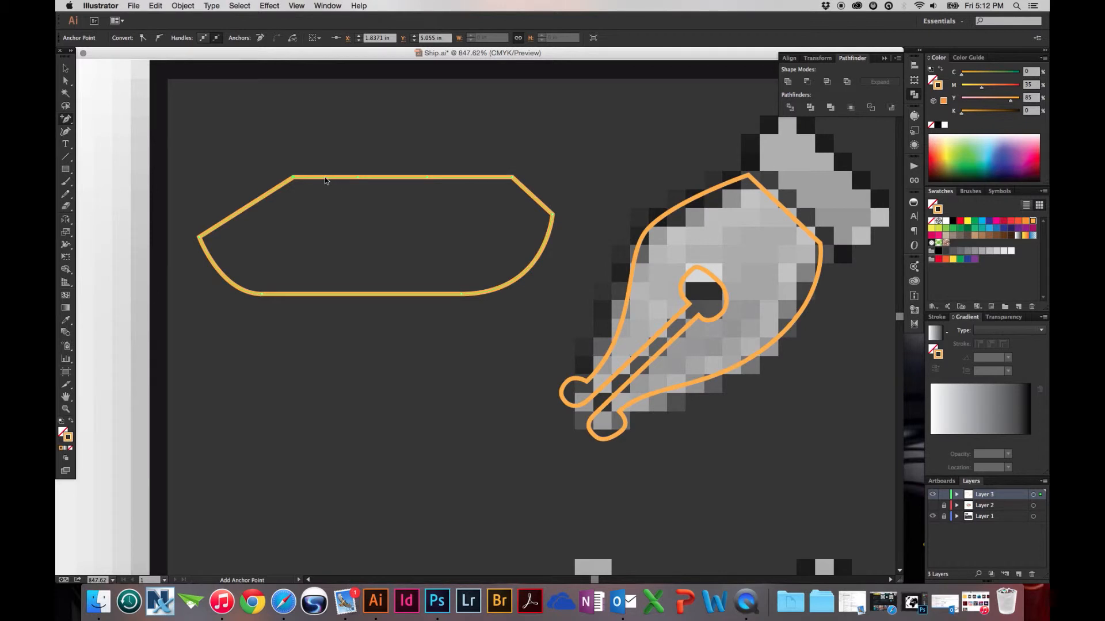
Add an anchor point to the practice shape's slanted left edge and pull it up and outward into a pointed corner.
click(256, 200)
key(a)
drag(258, 200, 192, 128)
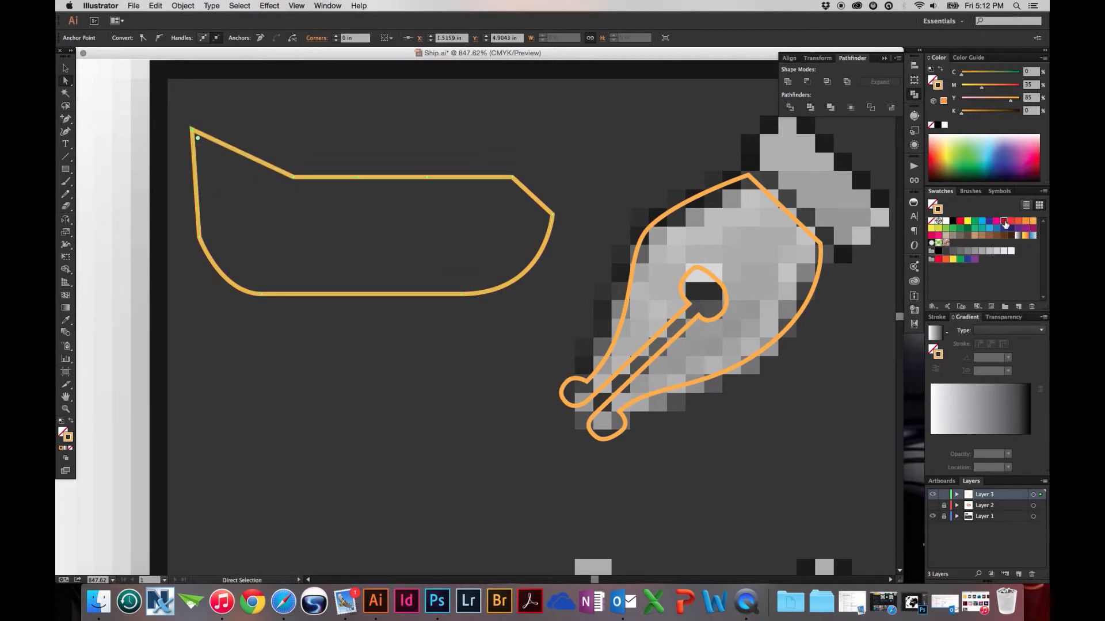
Set the practice shape's stroke to red (C 15, M 100, Y 90, K 10) and round its pointed corner to 0.1 in.
click(1005, 222)
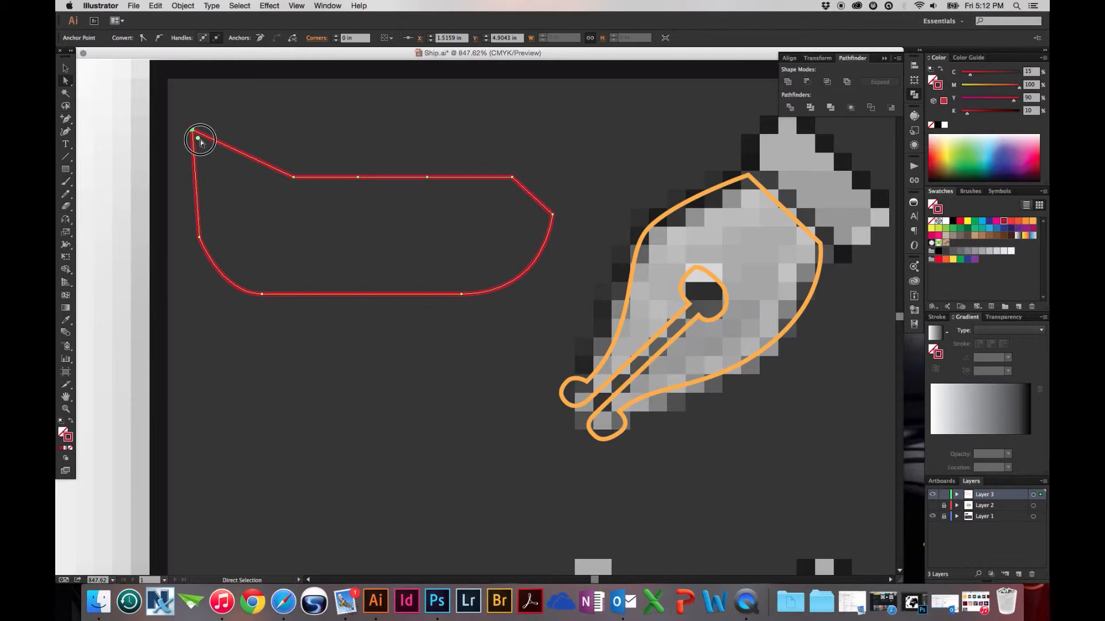
drag(198, 138, 229, 183)
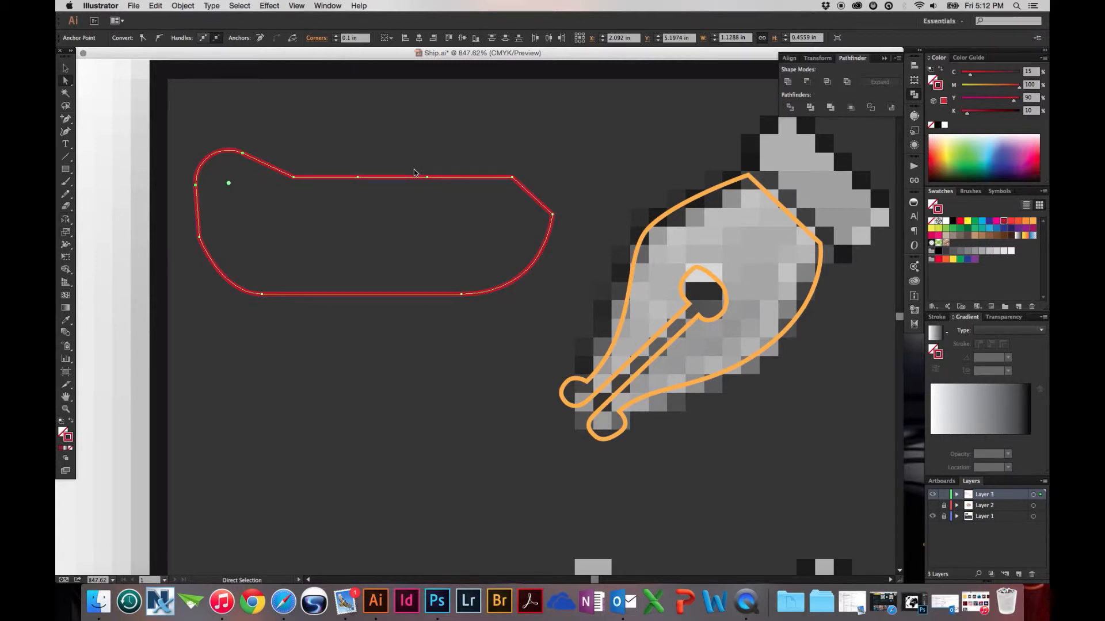
Tear off the Pen tool group as a floating toolbar and place it near the top of the canvas.
key(minus)
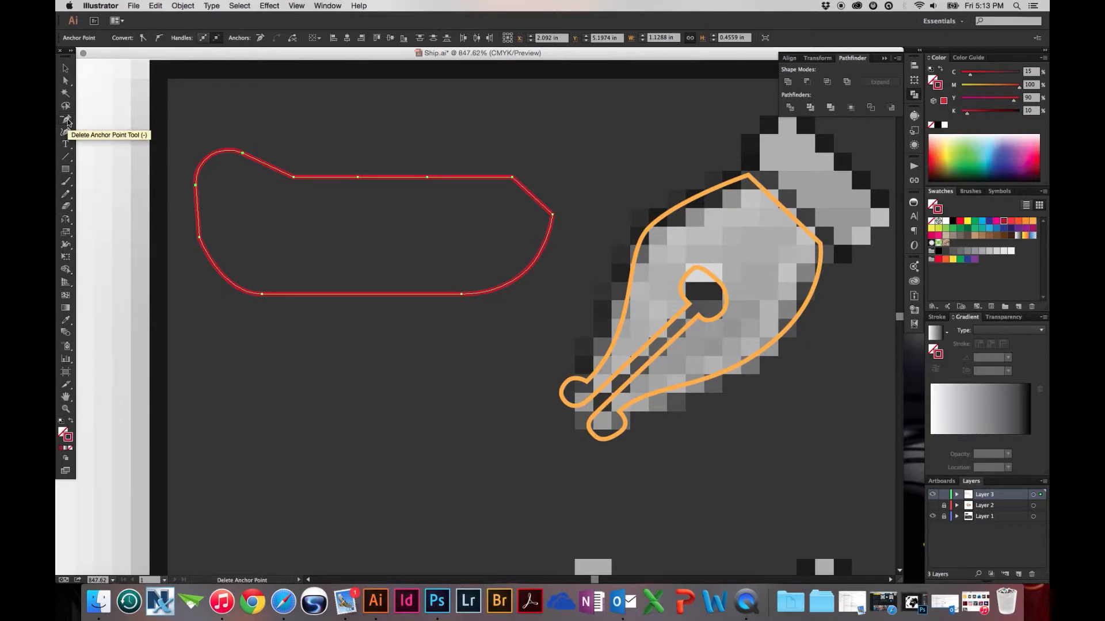
click(68, 121)
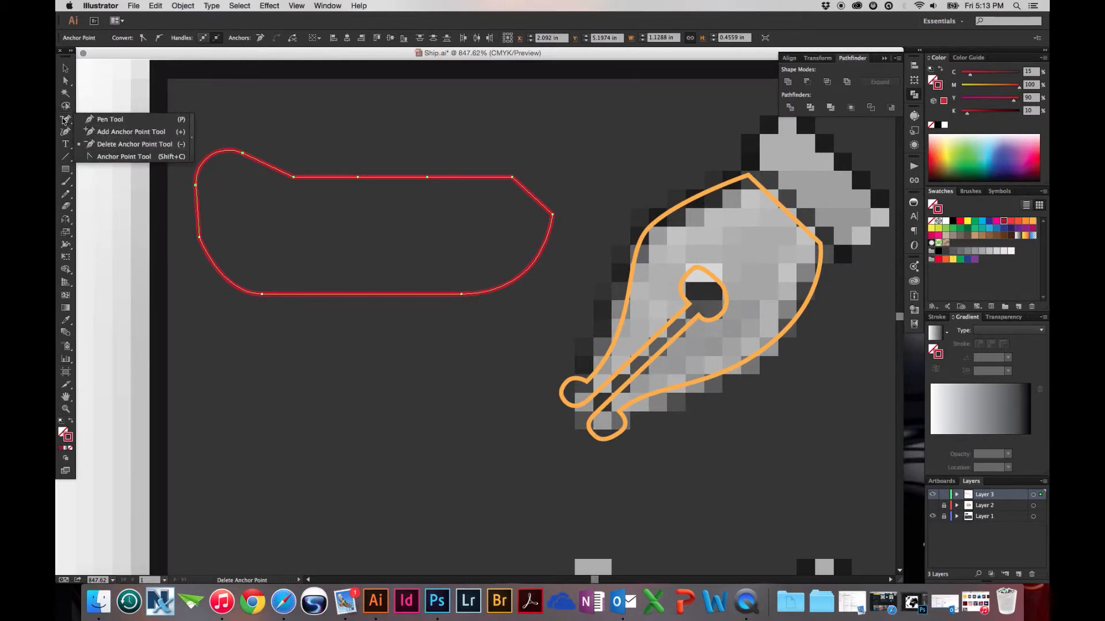
click(64, 121)
click(65, 121)
drag(65, 121, 194, 146)
drag(109, 128, 135, 67)
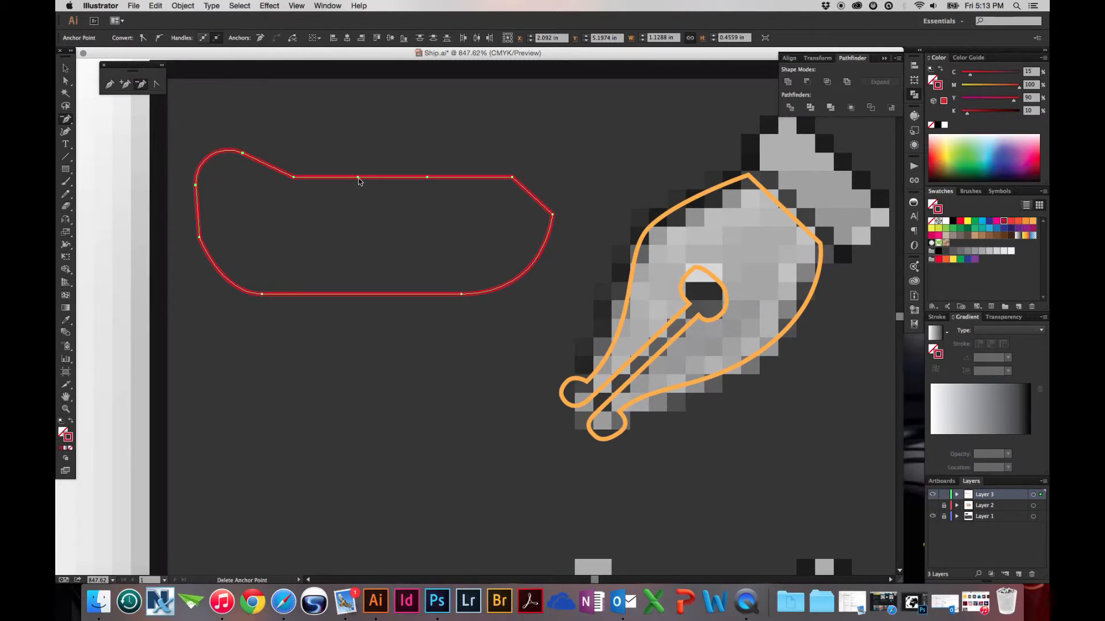
Delete the two extra anchor points along the shape's straight upper edge.
click(141, 85)
click(358, 178)
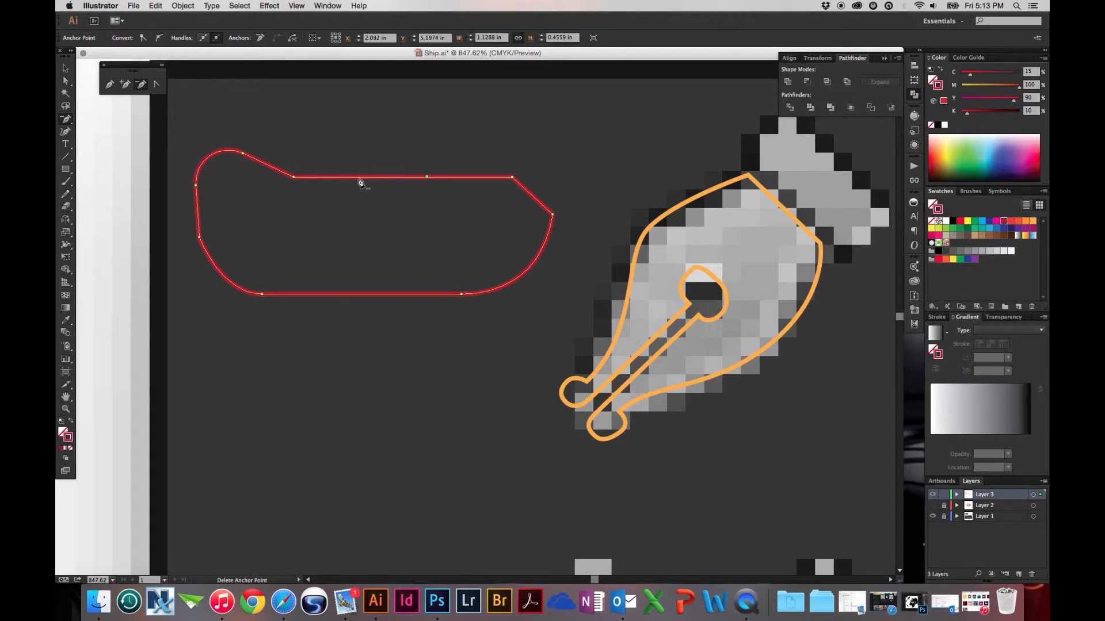
click(427, 177)
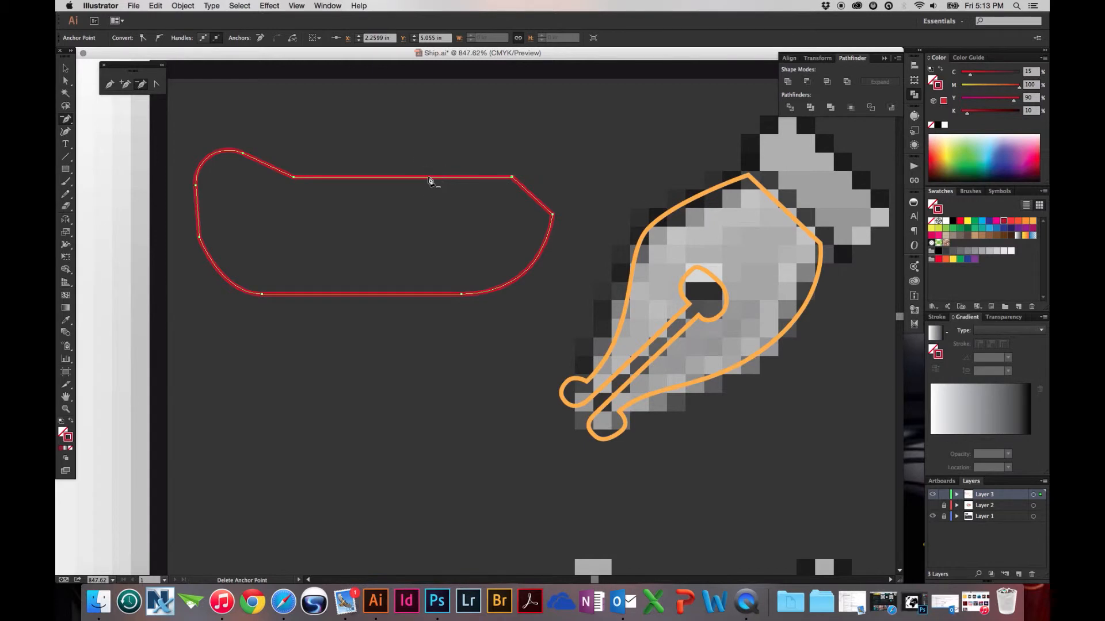
Convert the corner at the right end of the upper edge to a smooth point and move the neighbouring direction handles independently.
click(156, 86)
drag(512, 177, 609, 90)
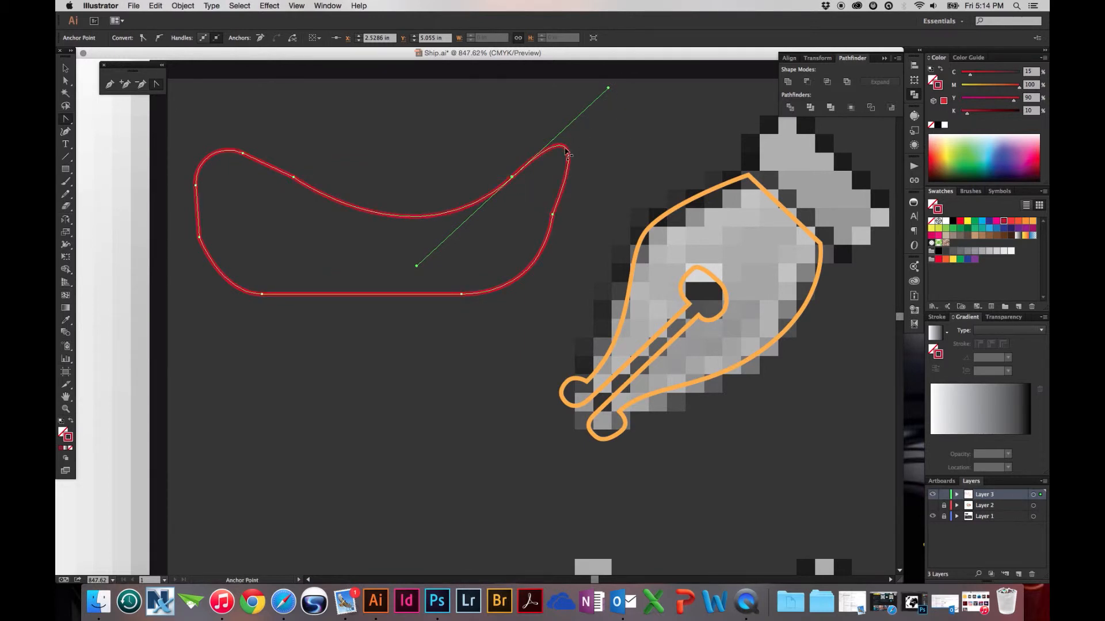
drag(568, 165, 528, 228)
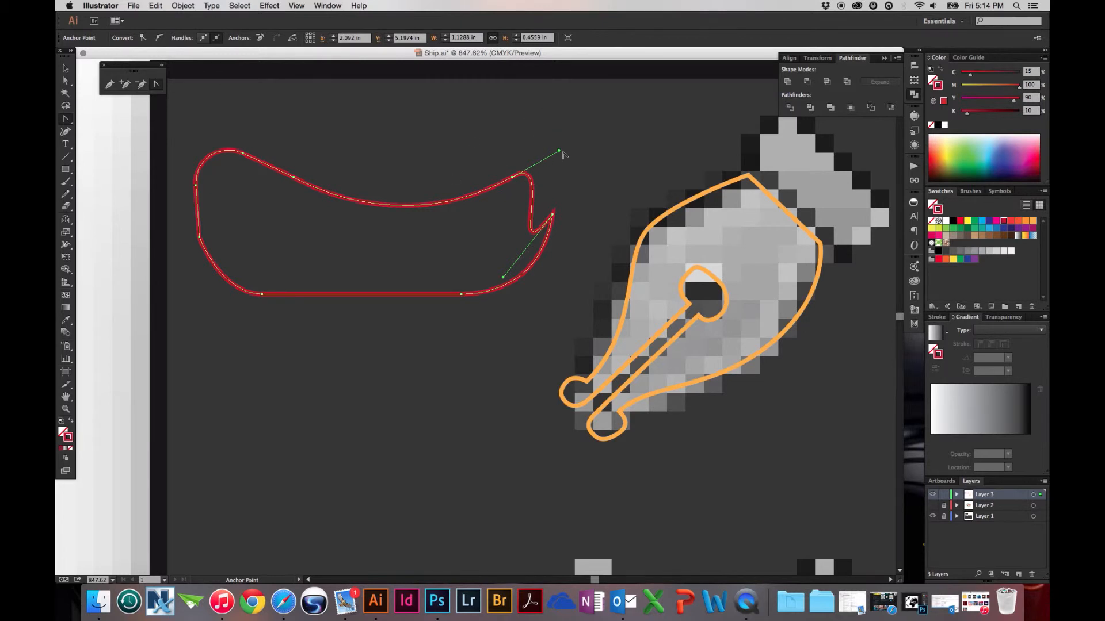
drag(559, 152, 467, 118)
key(a)
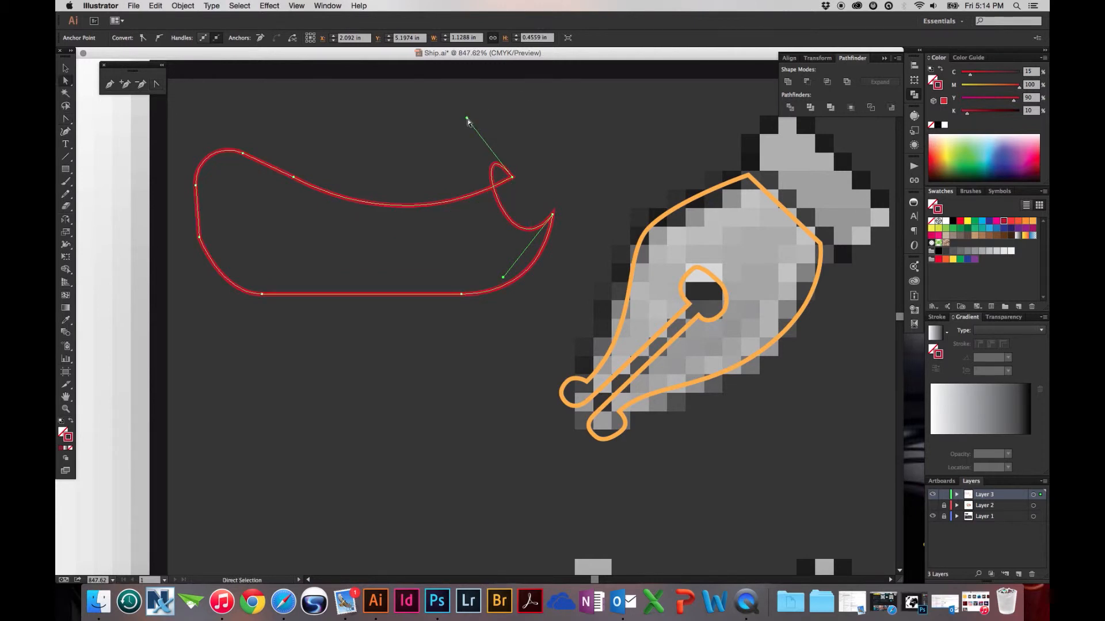
Convert the anchor on the shape's right side to a corner, pull out new direction handles and extend the shape up and right.
click(512, 177)
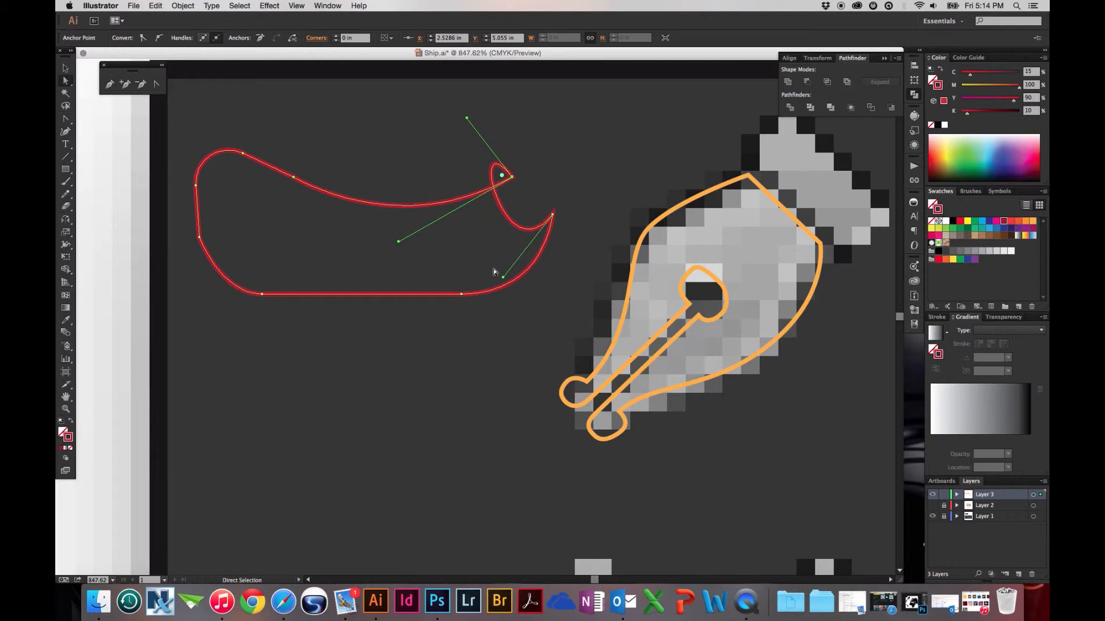
drag(502, 275, 567, 180)
click(540, 204)
click(552, 216)
click(156, 83)
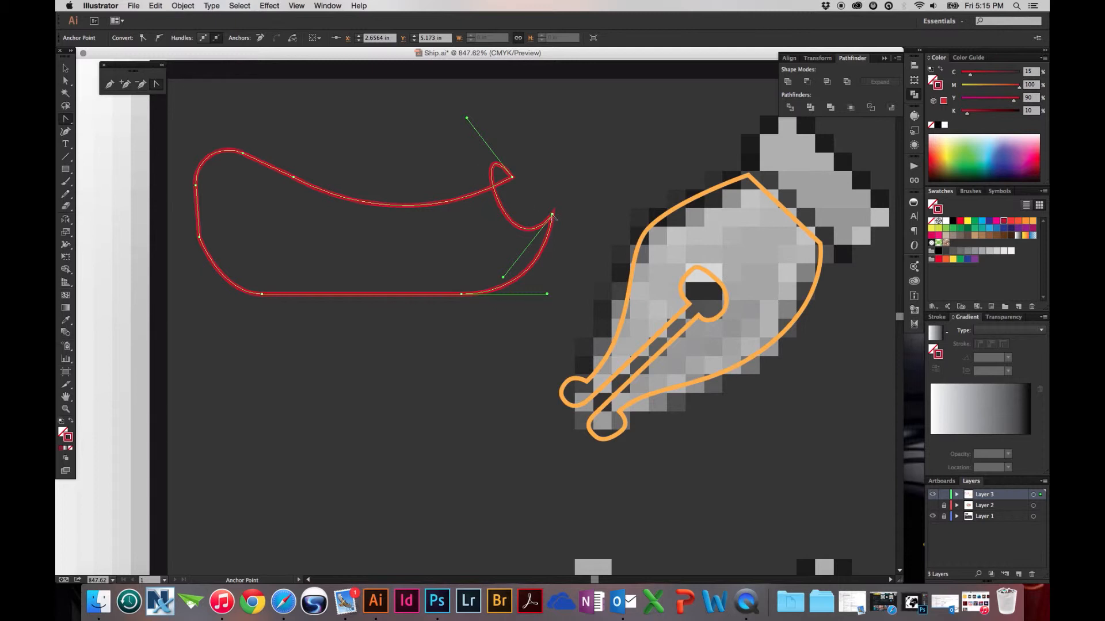
click(552, 215)
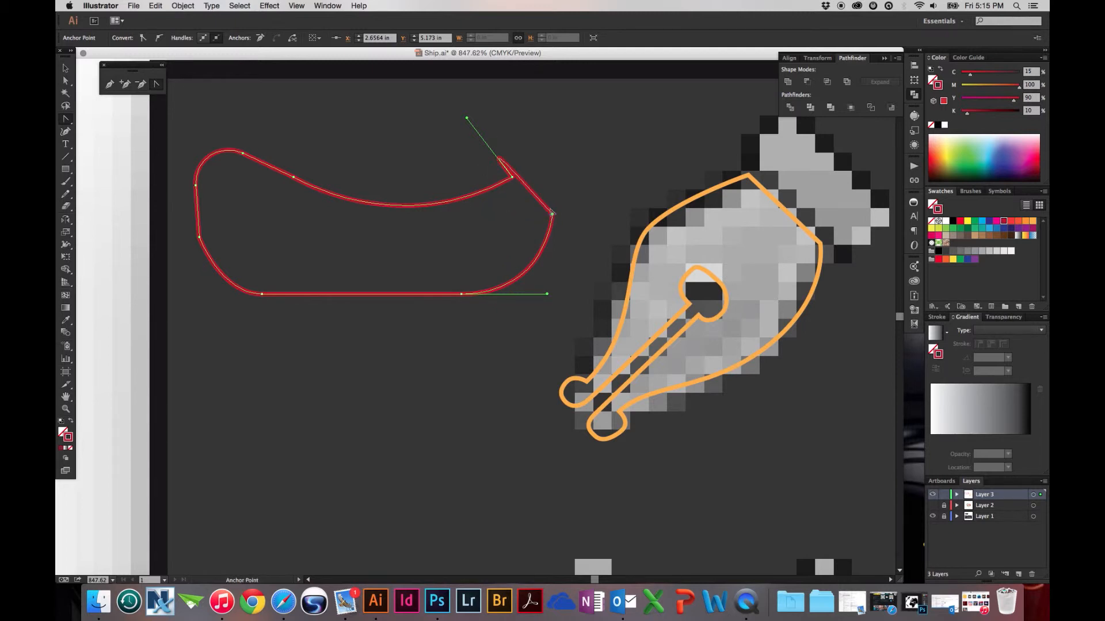
mouse_move(552, 215)
mouse_down()
mouse_move(561, 141)
mouse_move(554, 198)
mouse_up()
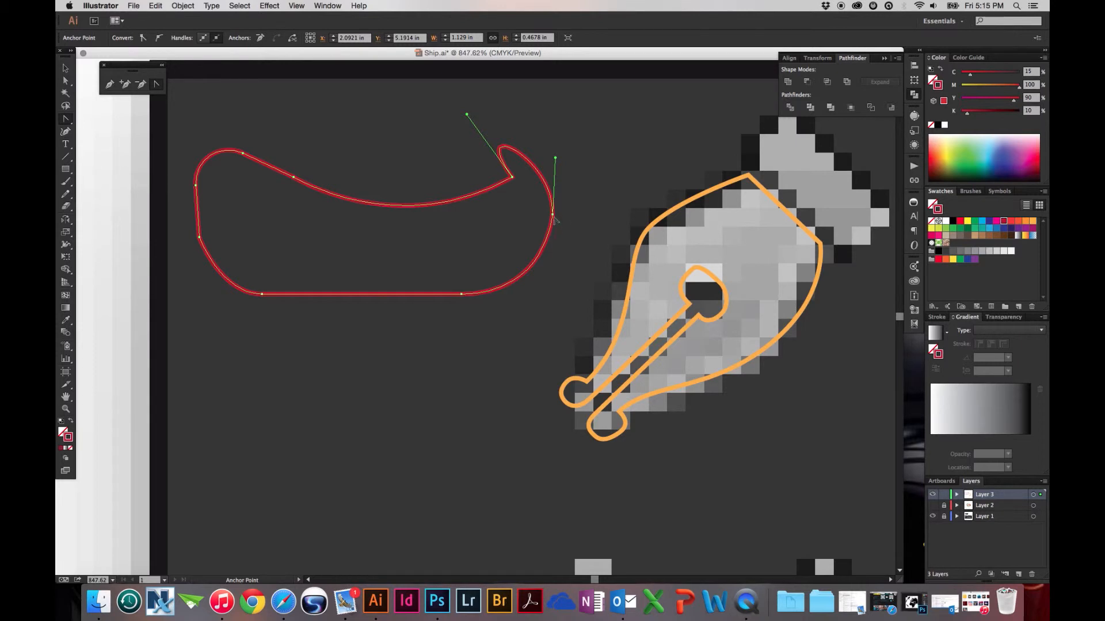
drag(553, 215, 635, 163)
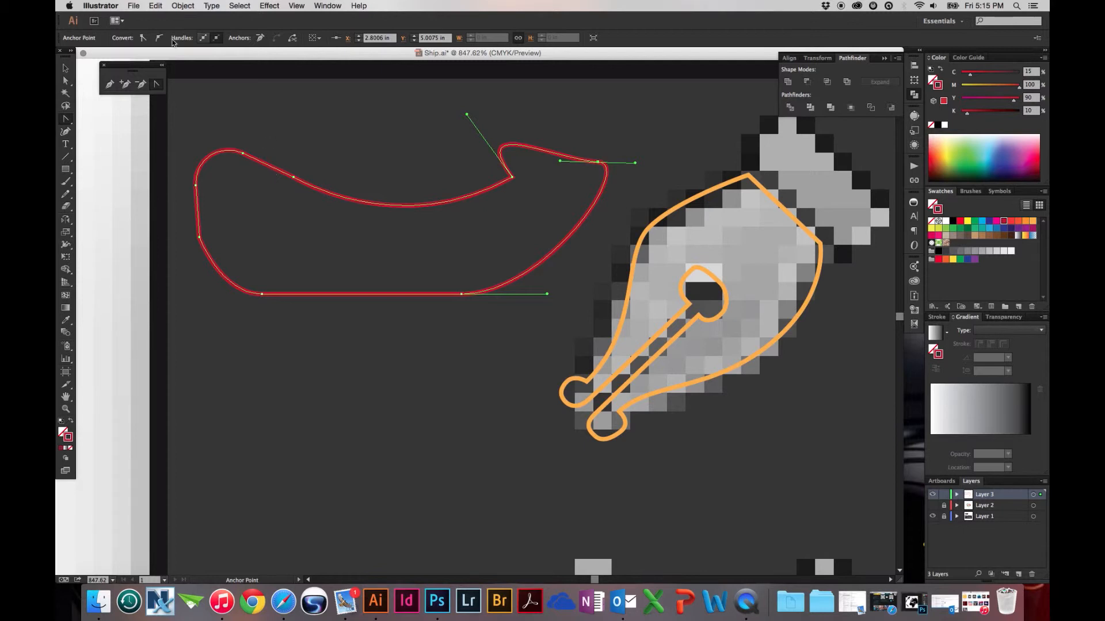
Delete the whole red practice shape.
key(Delete)
key(Delete)
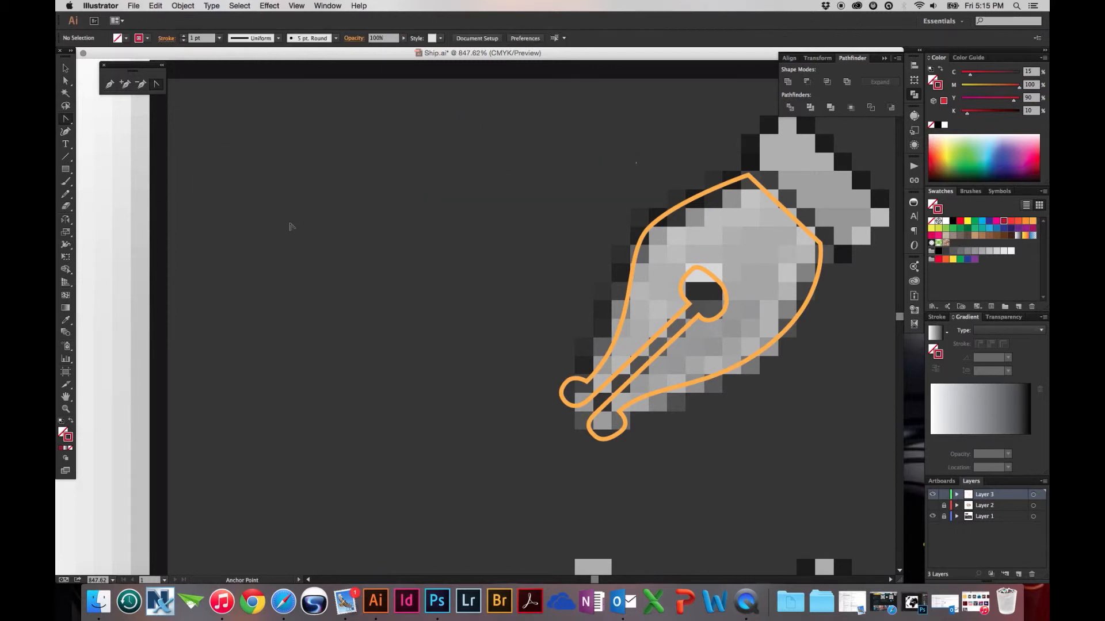
click(65, 68)
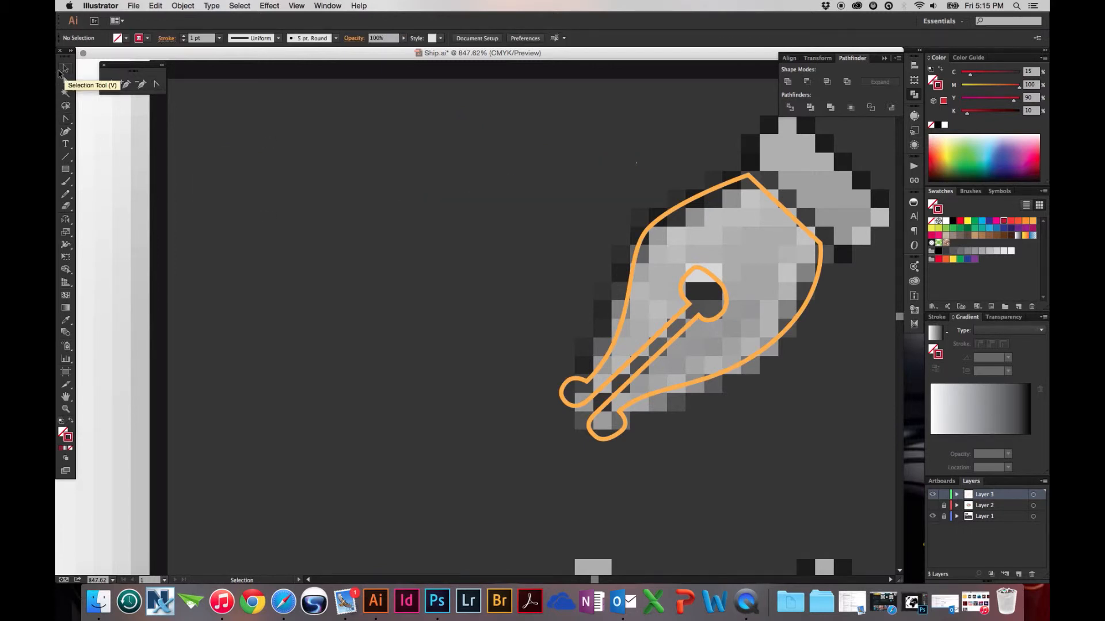
Draw an open S-shaped path about 1.06 in wide through four points with the Curvature tool and end it.
click(65, 132)
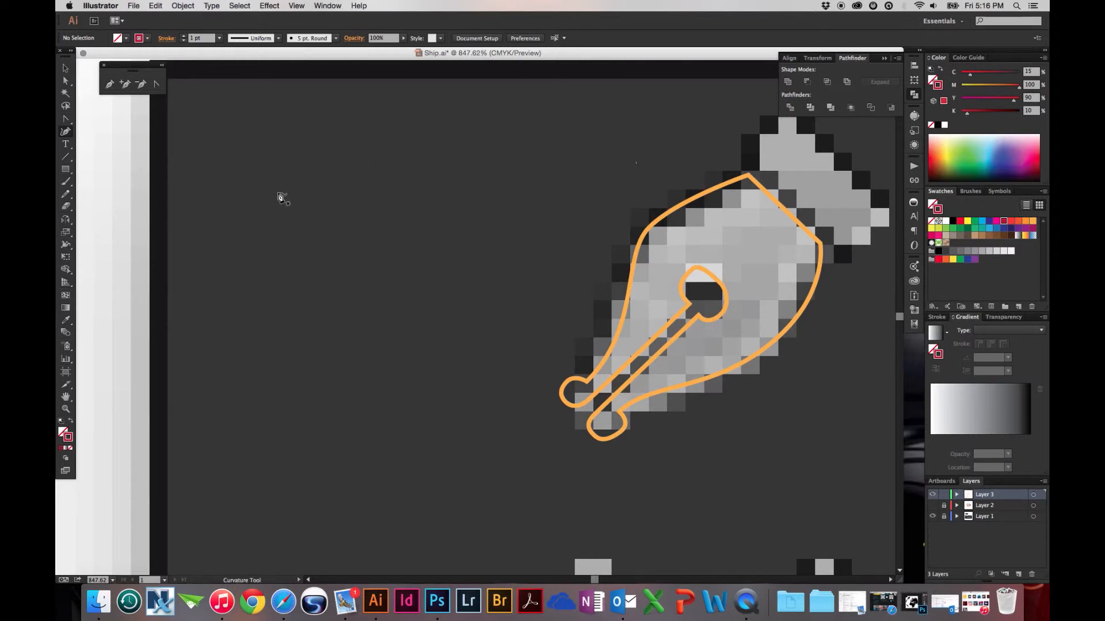
click(256, 188)
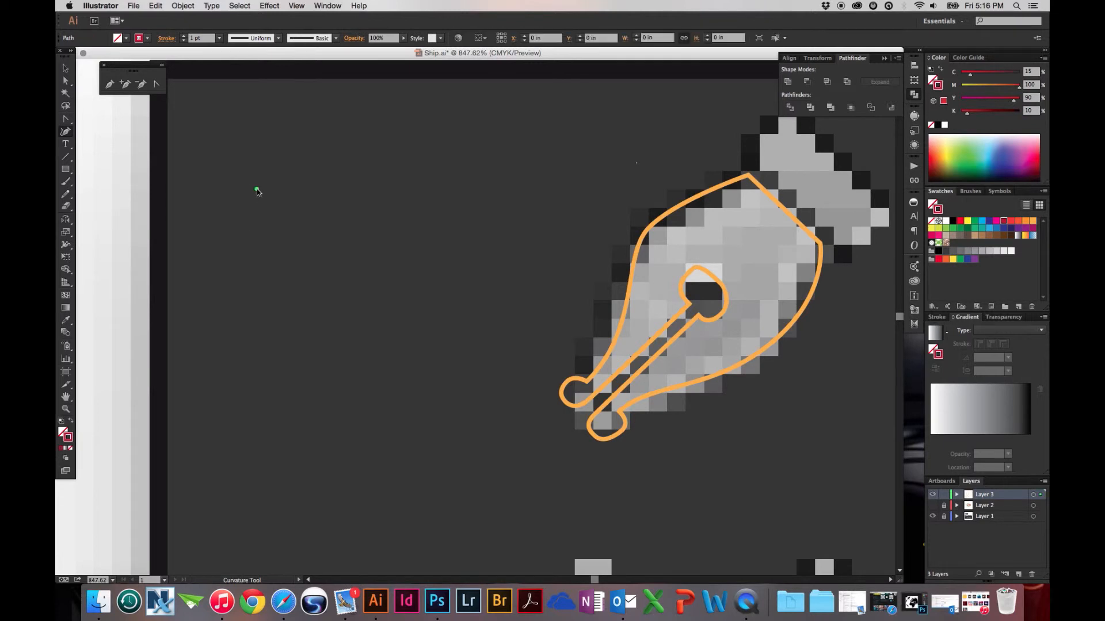
click(420, 144)
click(420, 143)
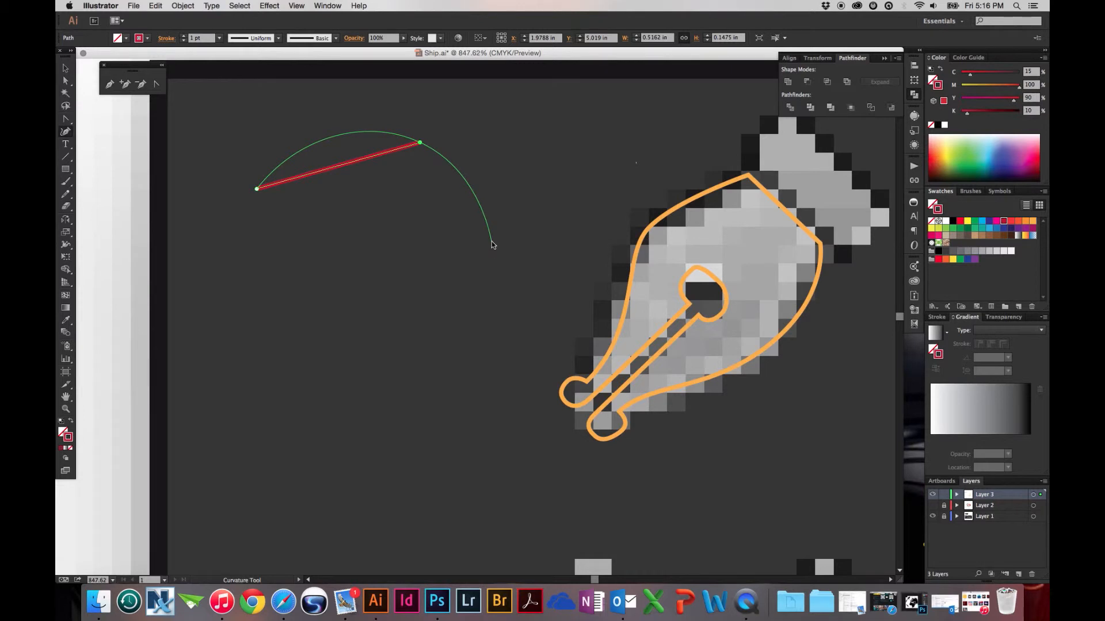
click(474, 242)
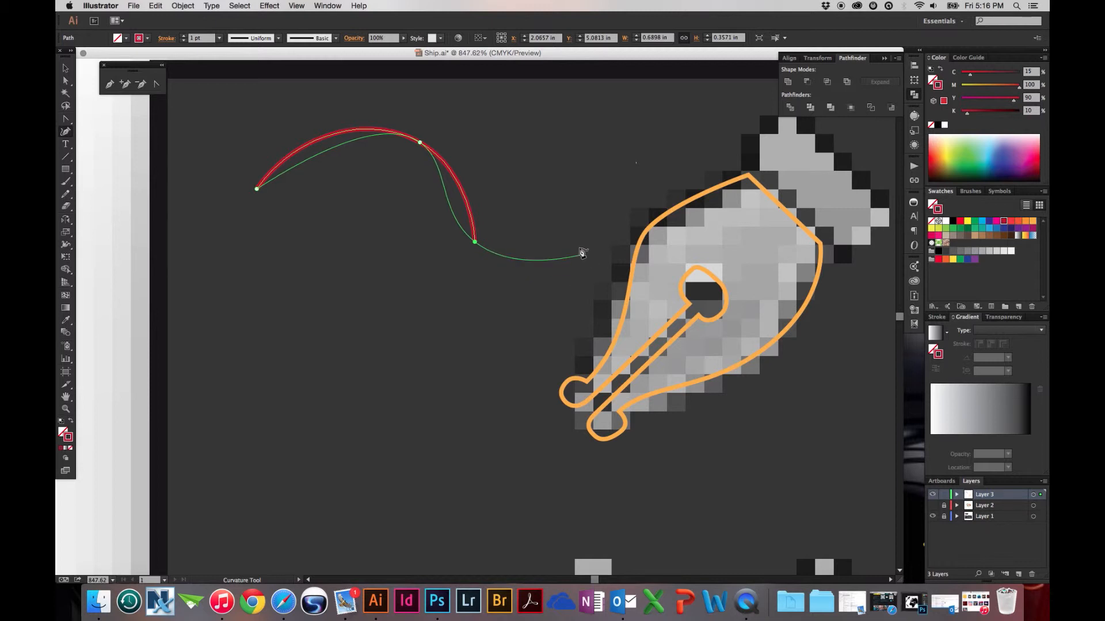
click(591, 234)
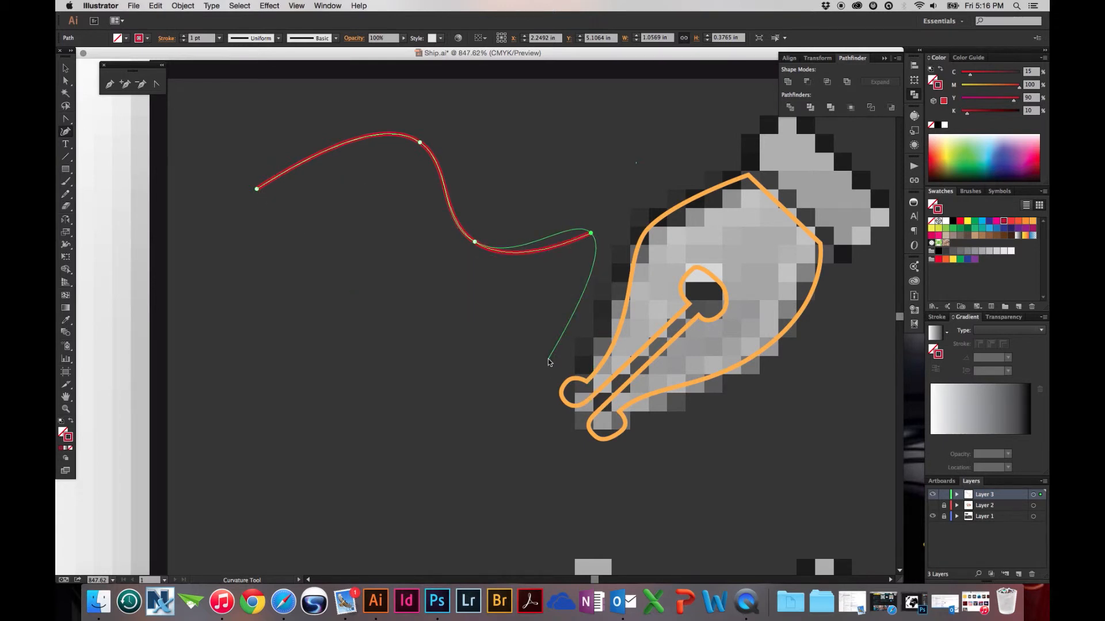
key(Escape)
Draw a rectangle about 0.567 in wide and 0.498 in high below the wavy path.
click(66, 169)
drag(245, 235, 424, 392)
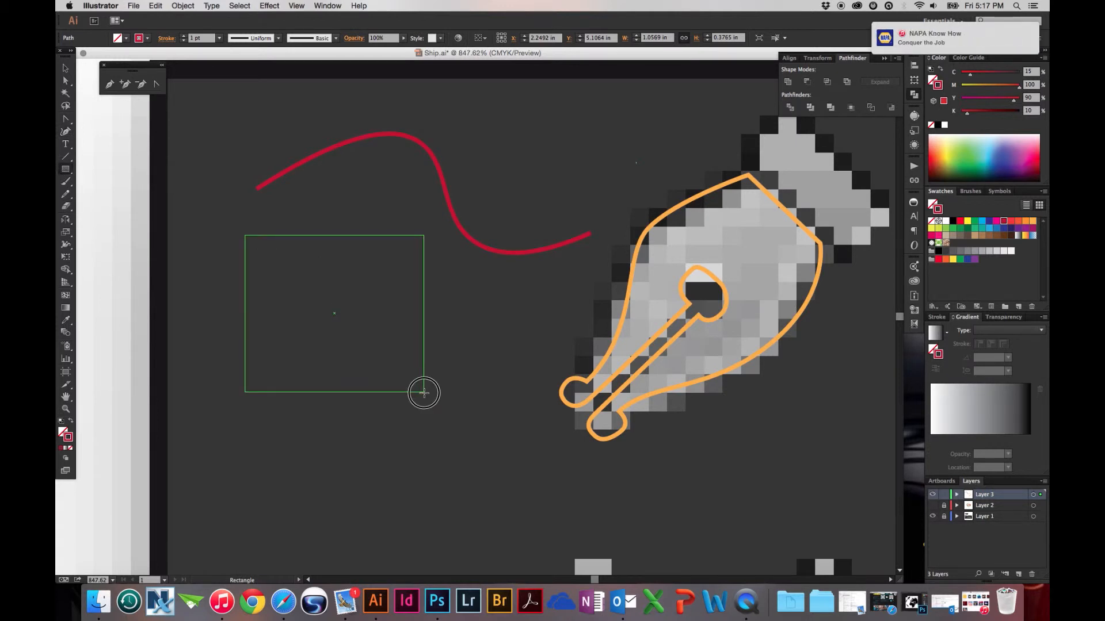
click(65, 68)
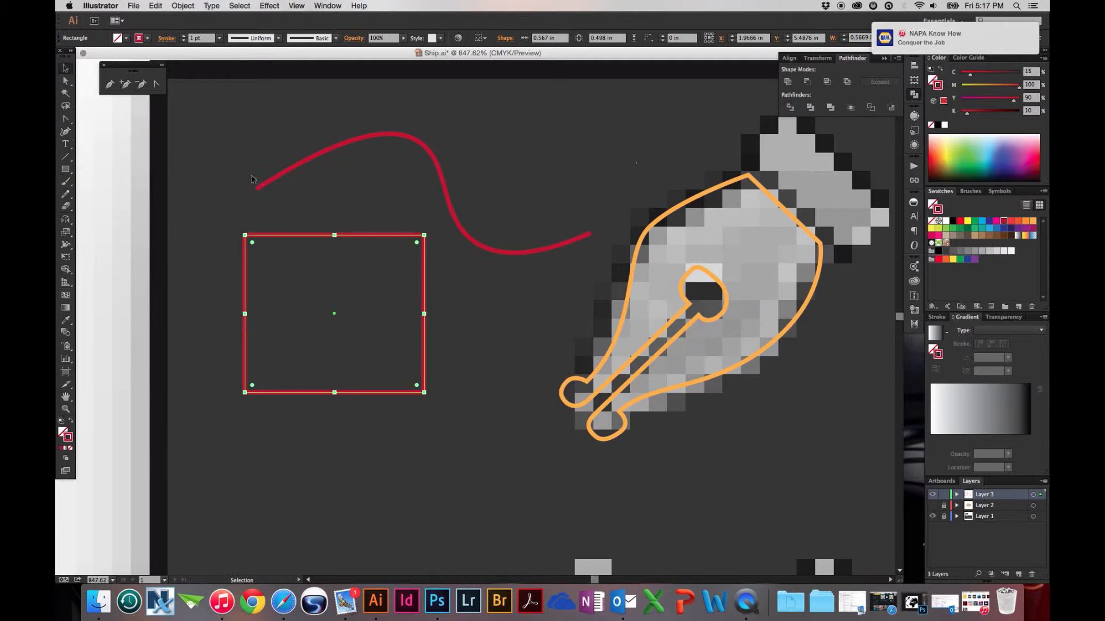
key(super)
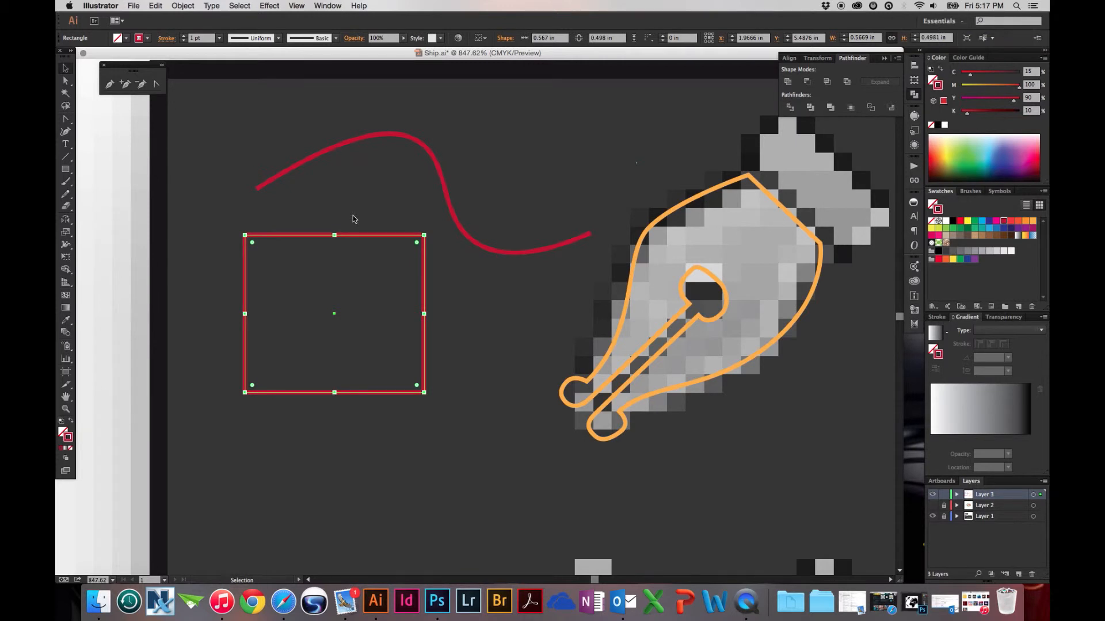
key(super)
Use the Curvature tool to bend the rectangle's top edge downward at its middle and upward in its right half.
click(66, 132)
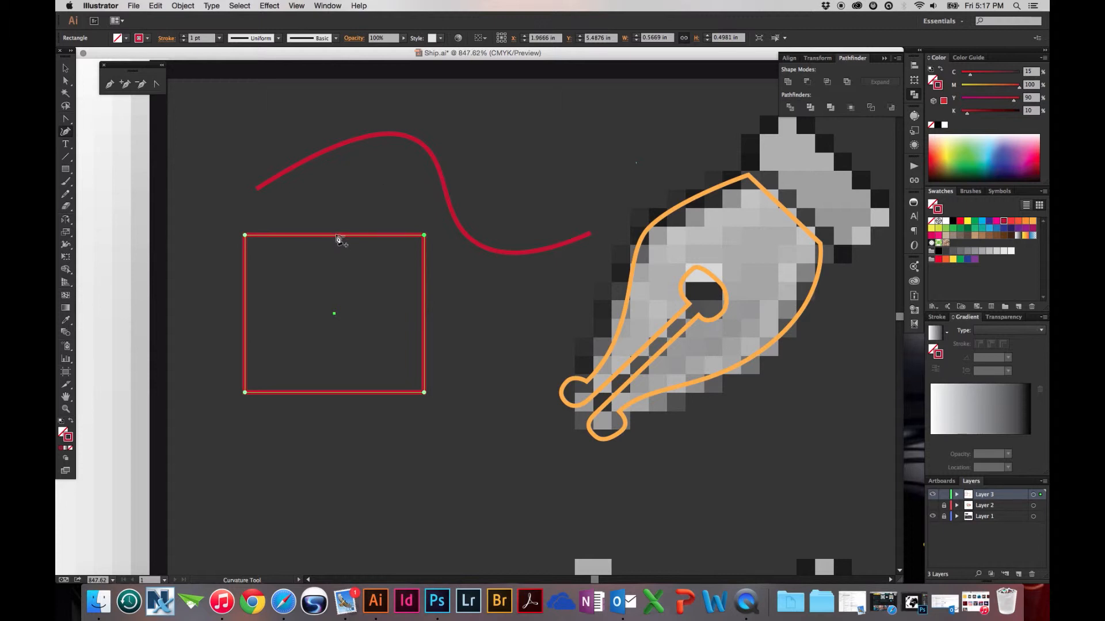
drag(336, 236, 337, 266)
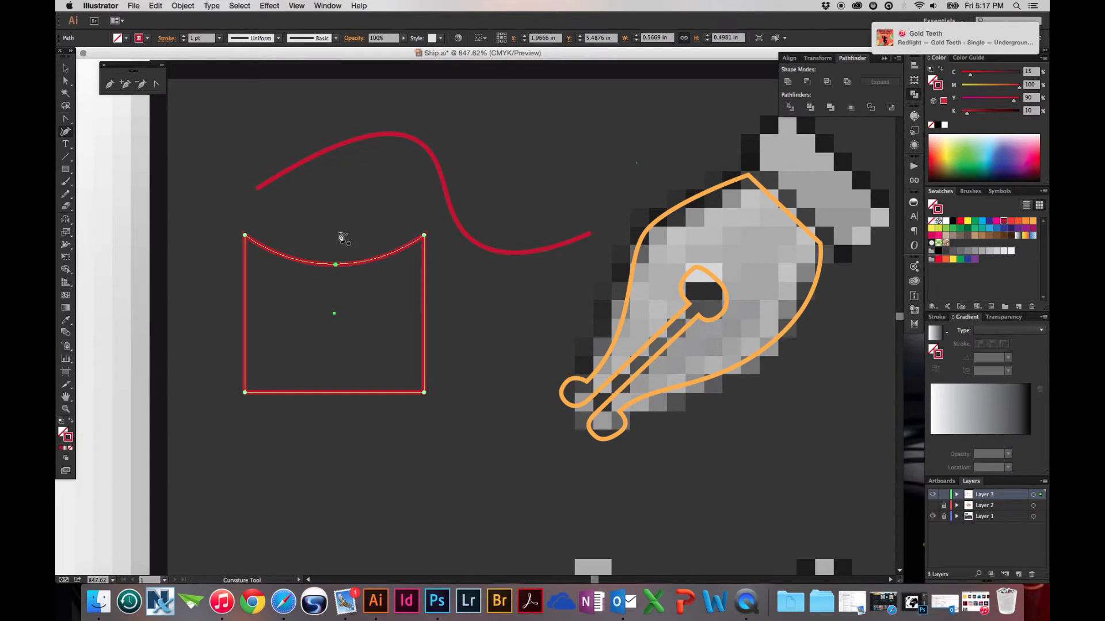
drag(389, 253, 387, 218)
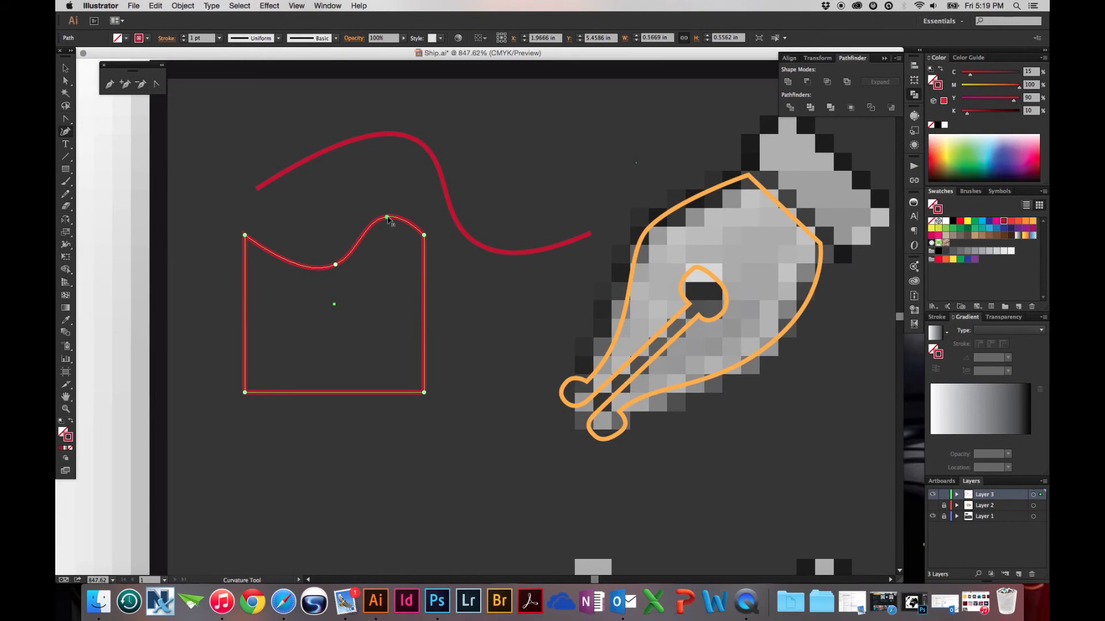
Select the wavy path, the bent rectangle and the pen-nib outline together and scale them proportionally to about 8.6 in wide and 4.56 in high.
key(super+0)
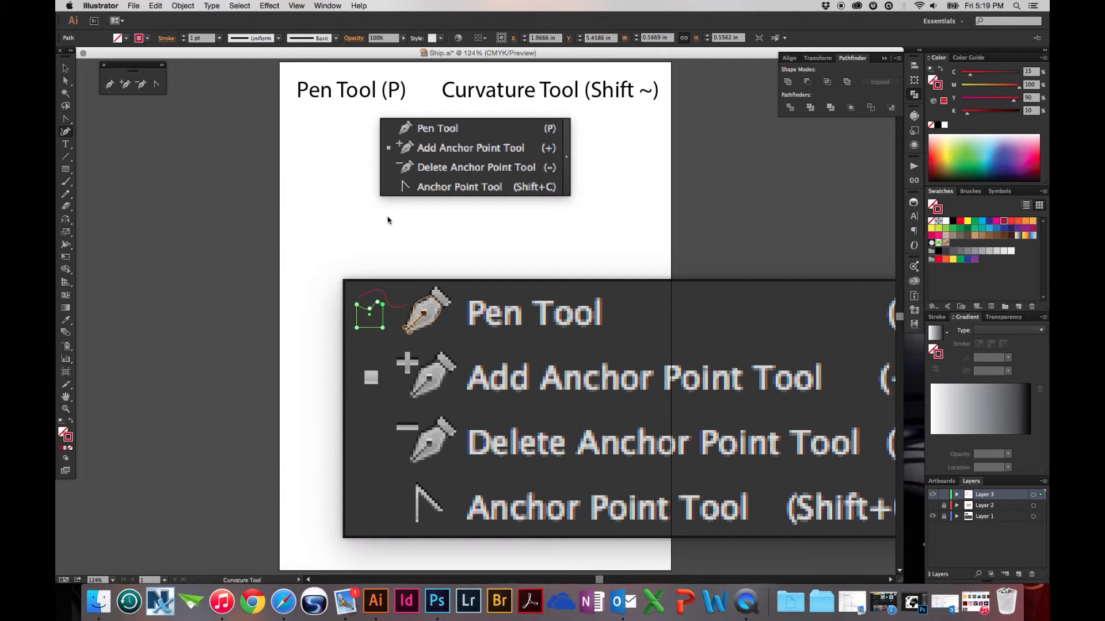
key(v)
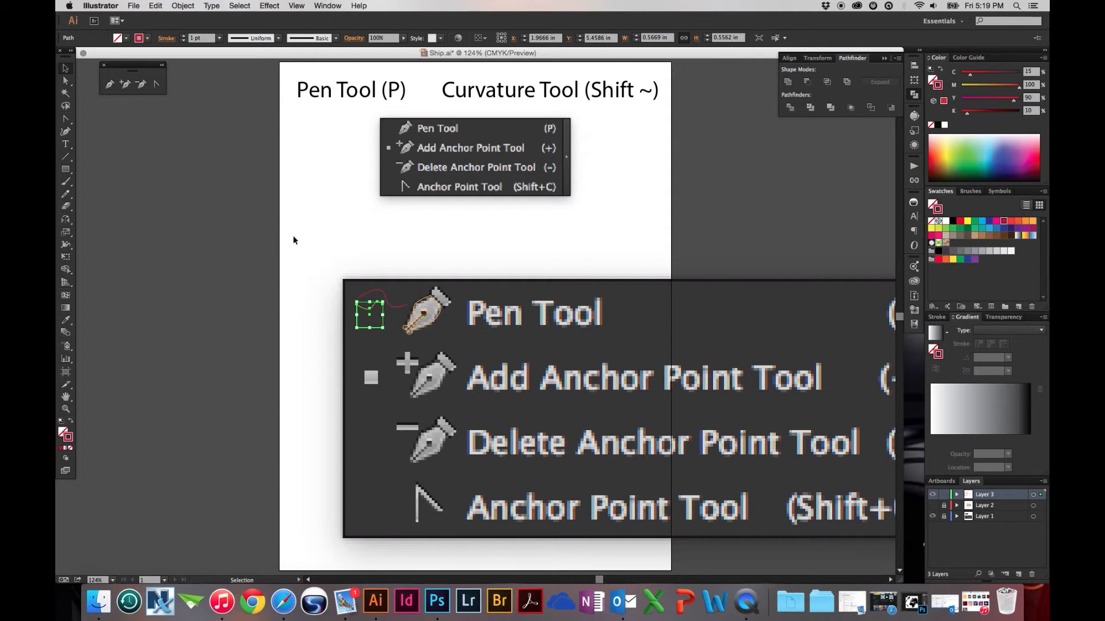
drag(294, 237, 444, 352)
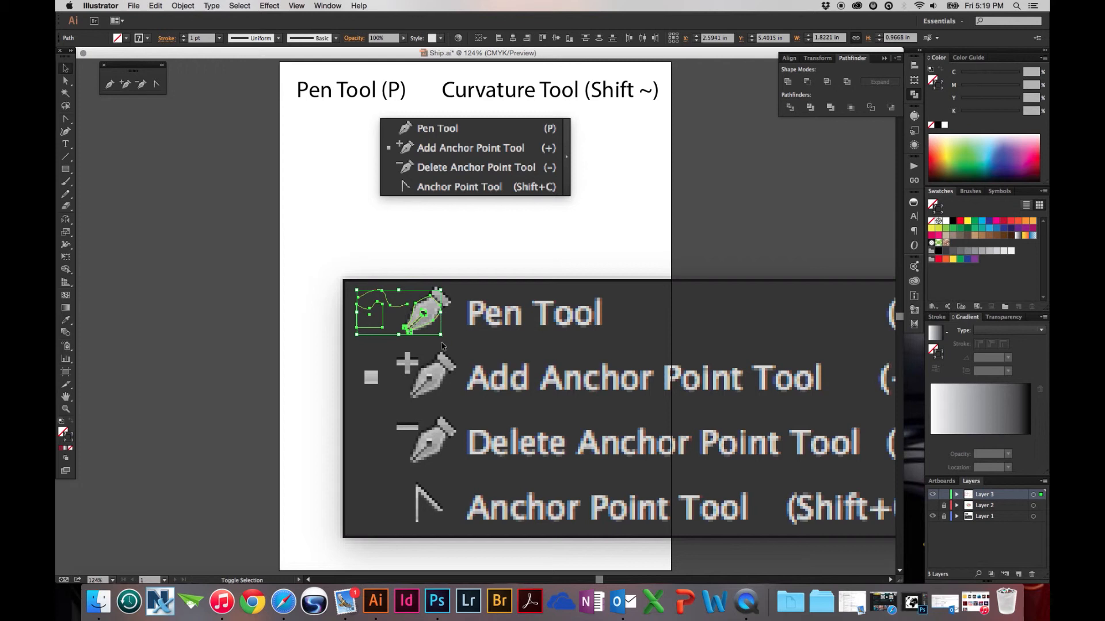
mouse_move(442, 336)
mouse_down()
mouse_move(487, 372)
mouse_move(664, 433)
mouse_move(753, 501)
mouse_up()
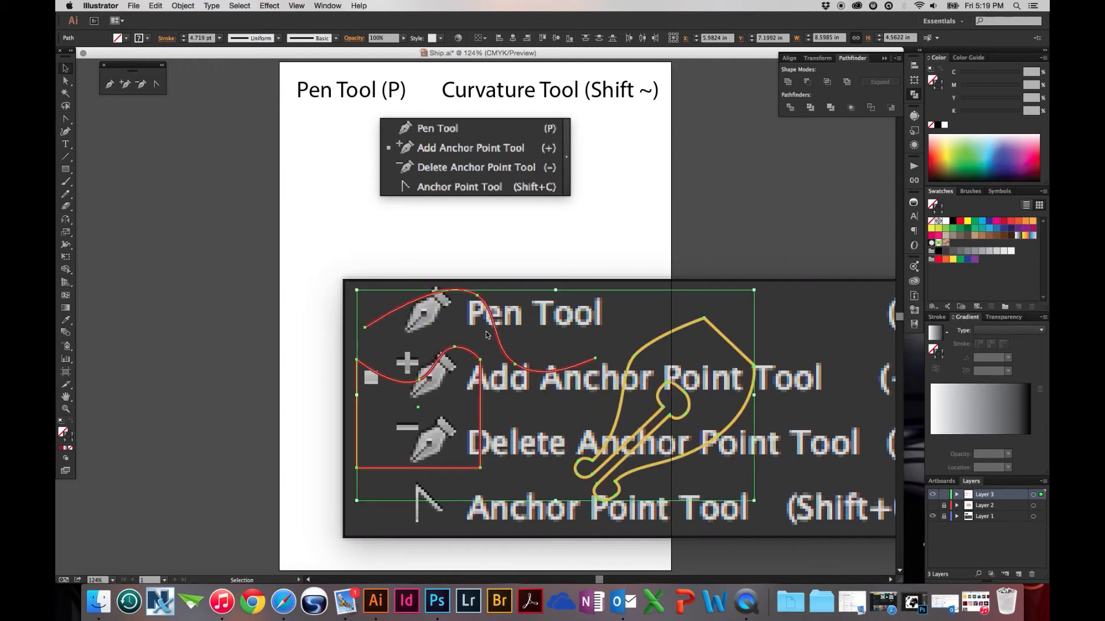
Enlarge the selected paths proportionally far beyond the artboard, to about 193 in wide and 102 in high, and deselect them.
key(super+minus)
key(super+minus)
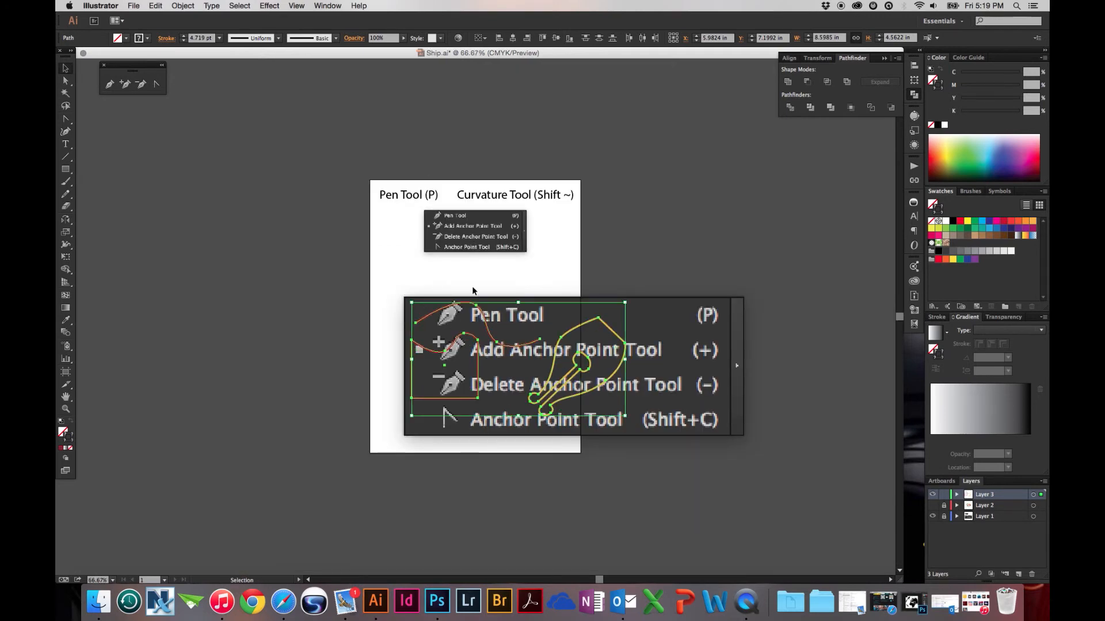
key(super+minus)
key(super+minus)
key(super+minus)
key(super+minus)
key(super+minus)
key(super+minus)
key(super+minus)
key(super+minus)
key(super+minus)
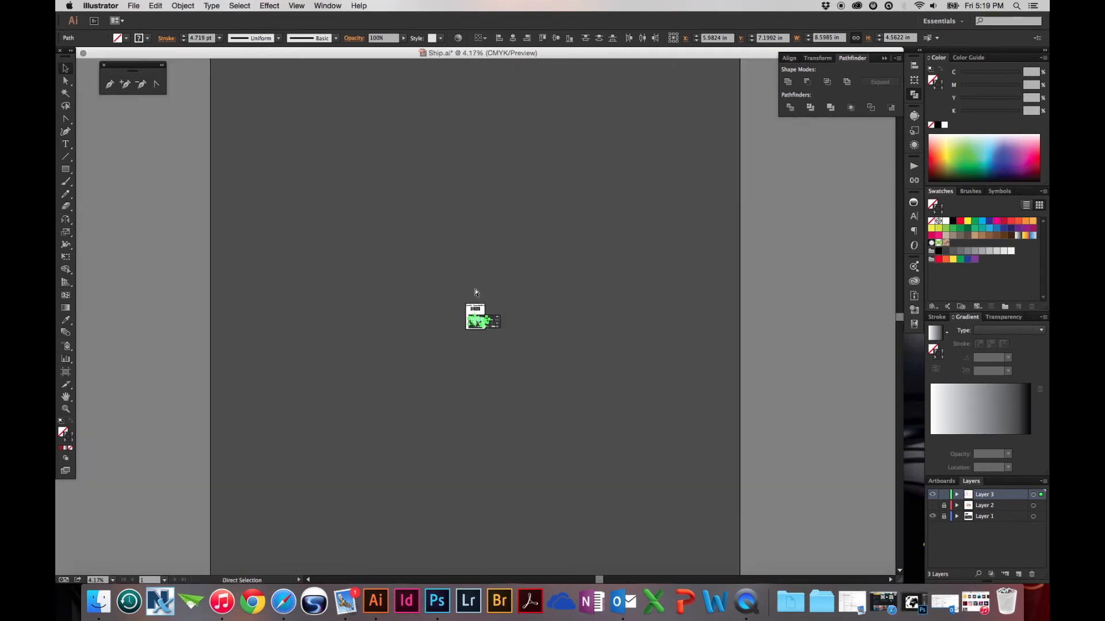
mouse_move(478, 315)
mouse_down()
mouse_move(476, 123)
mouse_move(478, 151)
mouse_up()
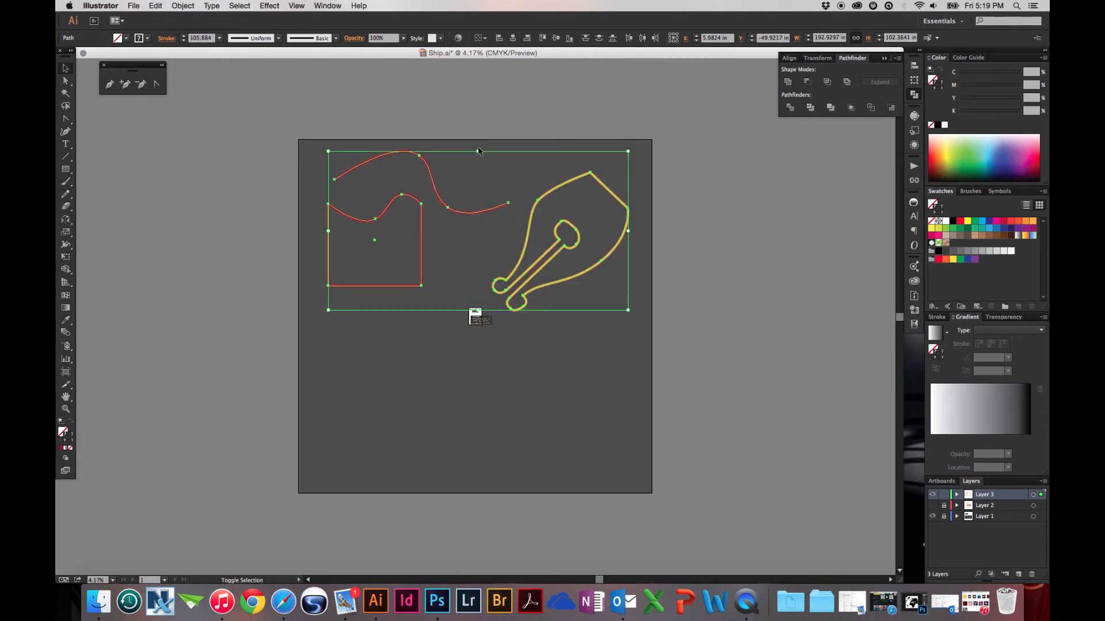
click(463, 366)
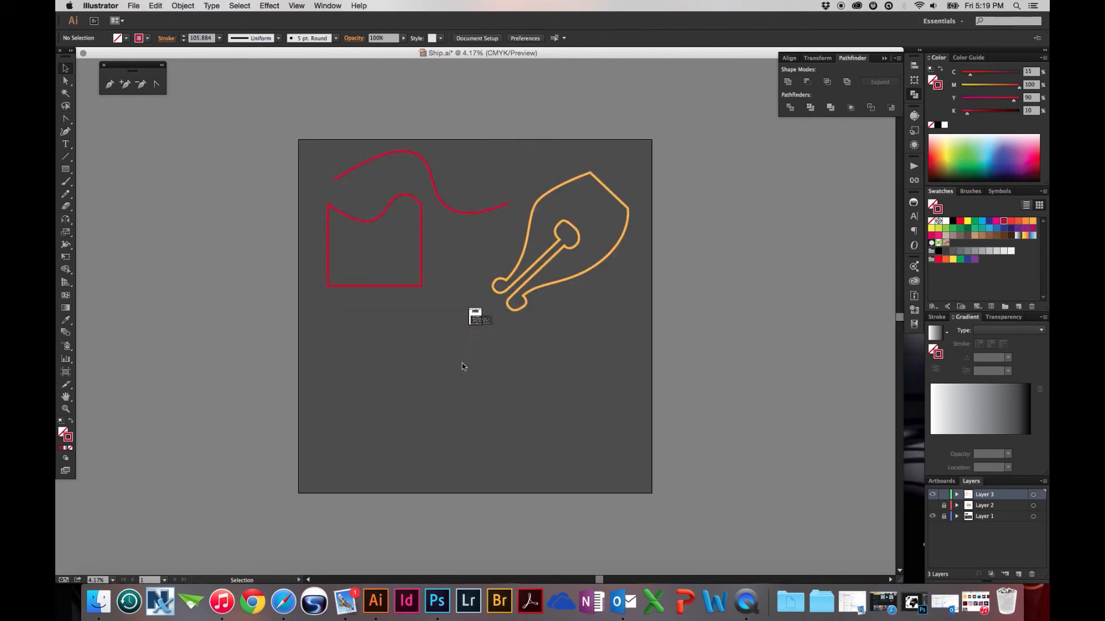